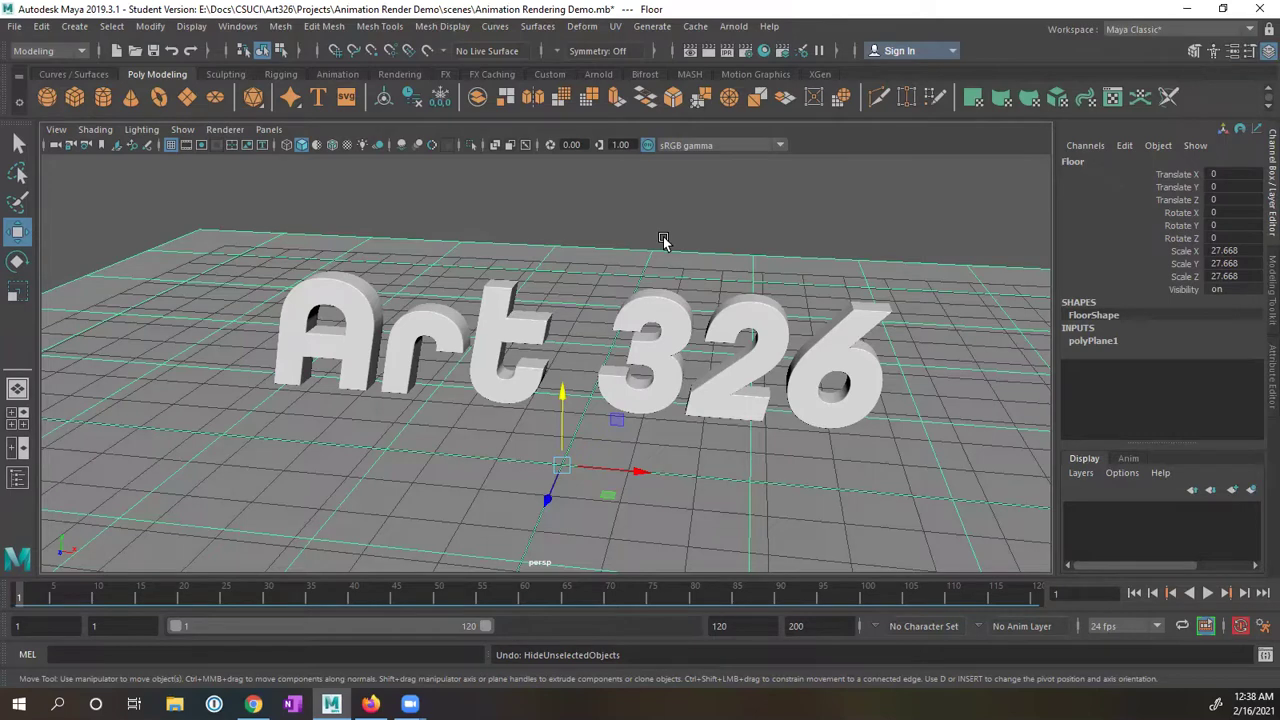
Orbit the perspective view and select the Art 326 text mesh (typeMesh1) instead of the floor
left_click_drag(543, 271, 601, 258, "alt")
left_click(583, 251)
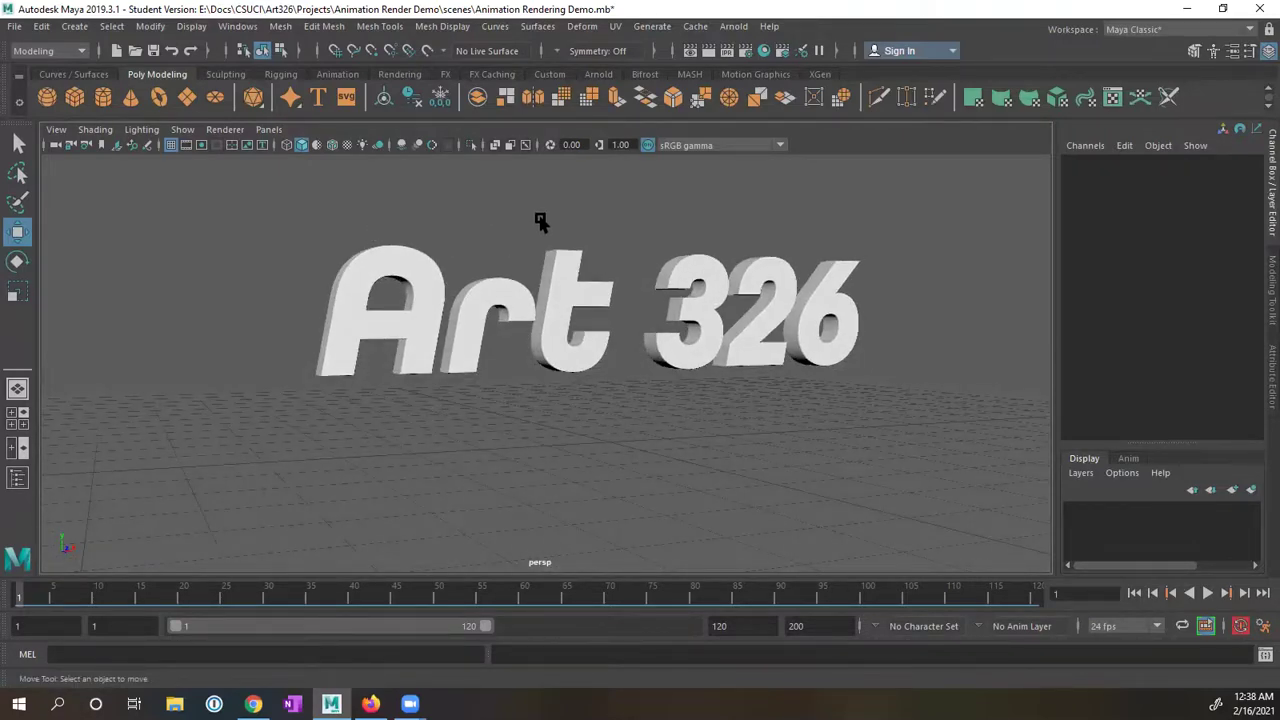
left_click_drag(537, 220, 395, 258, "alt")
left_click(373, 293)
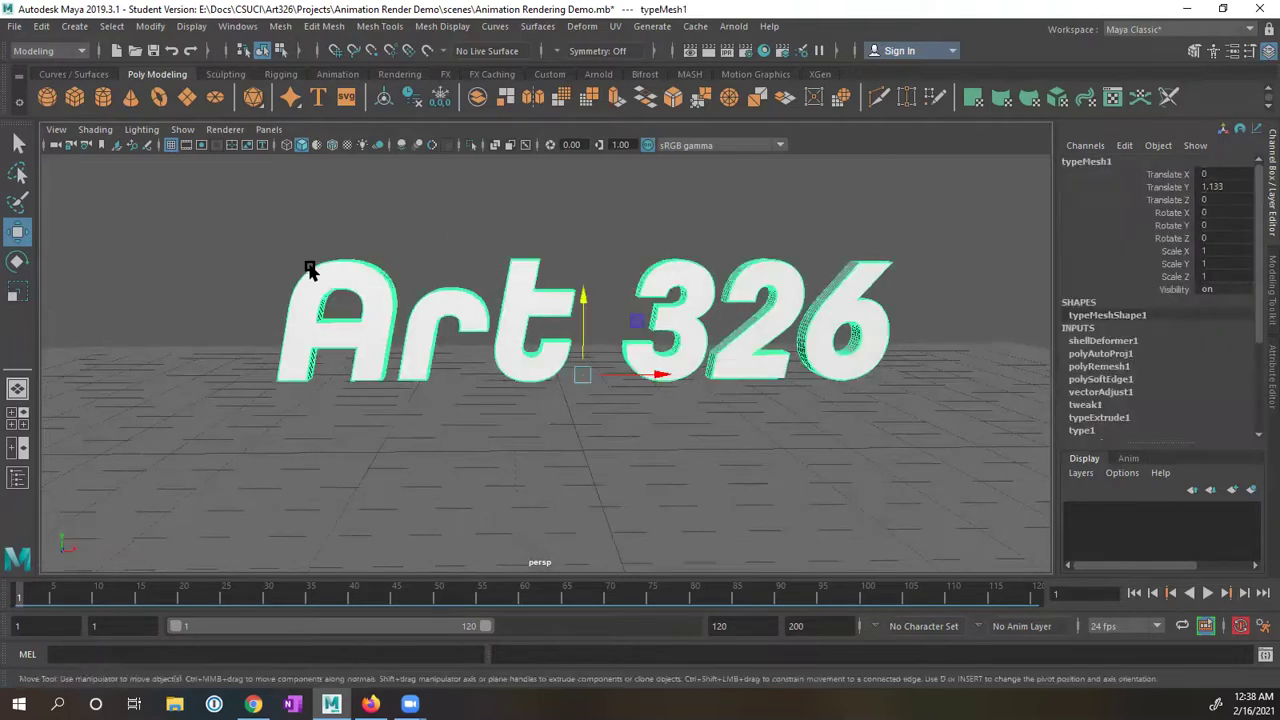
left_click_drag(309, 271, 491, 300, "alt")
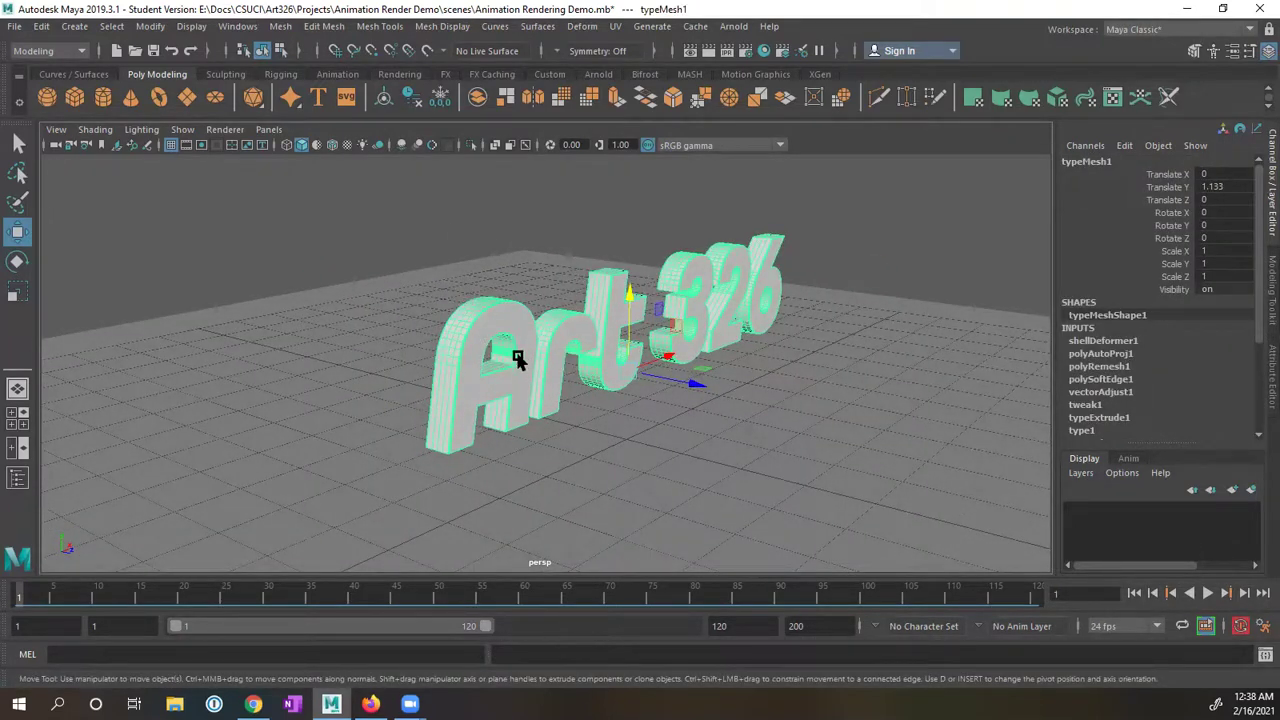
left_click_drag(505, 343, 519, 327, "alt")
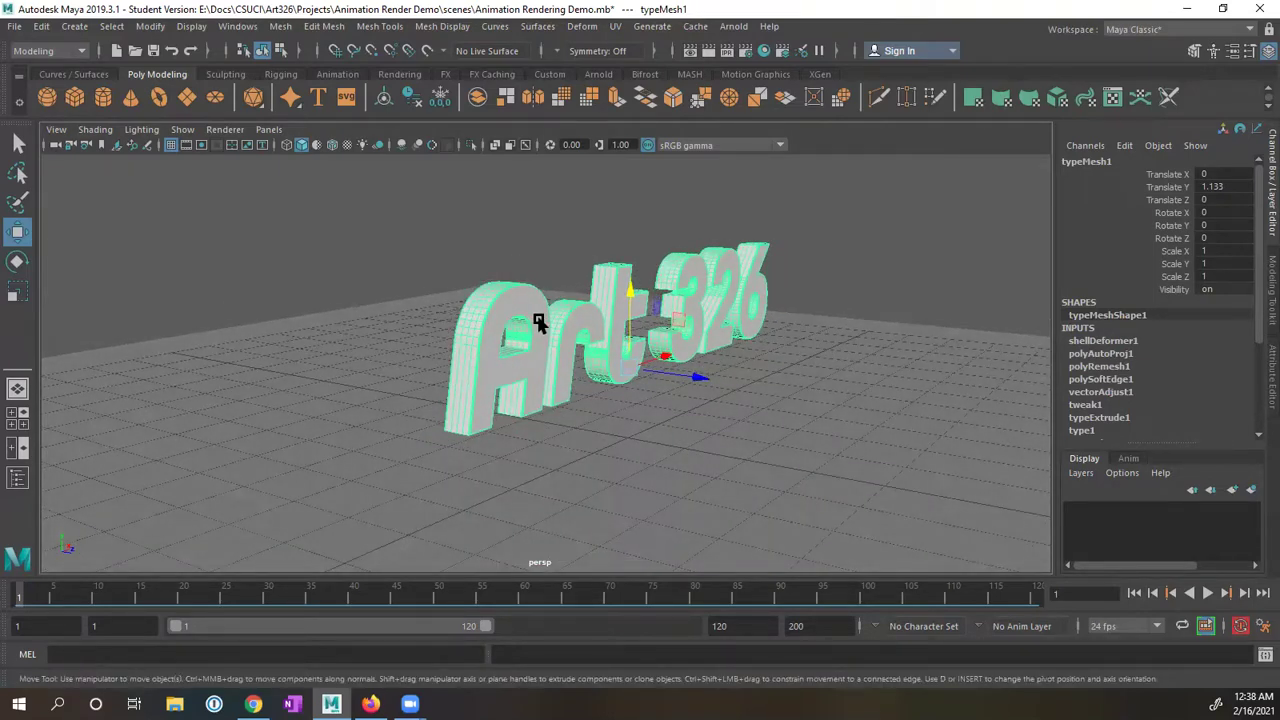
left_click_drag(636, 330, 403, 366, "alt")
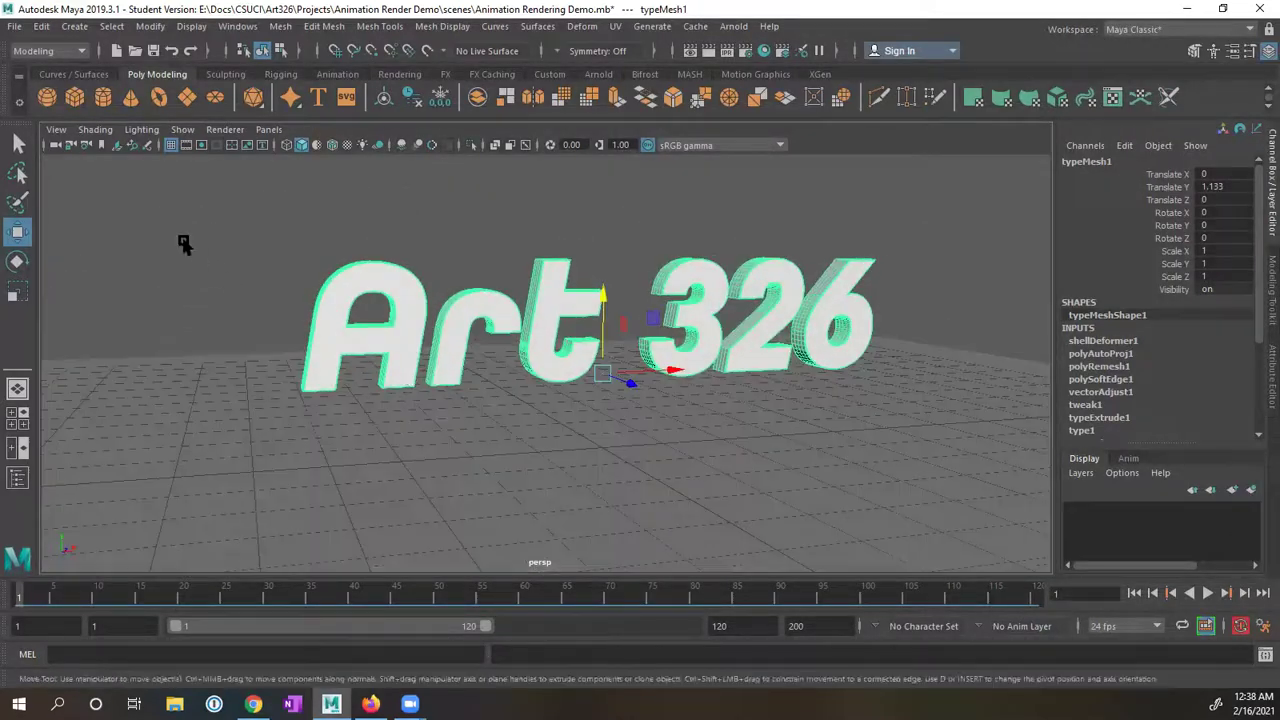
Create a new project named Art326Logo under the Projects folder and accept it as current
left_click(14, 27)
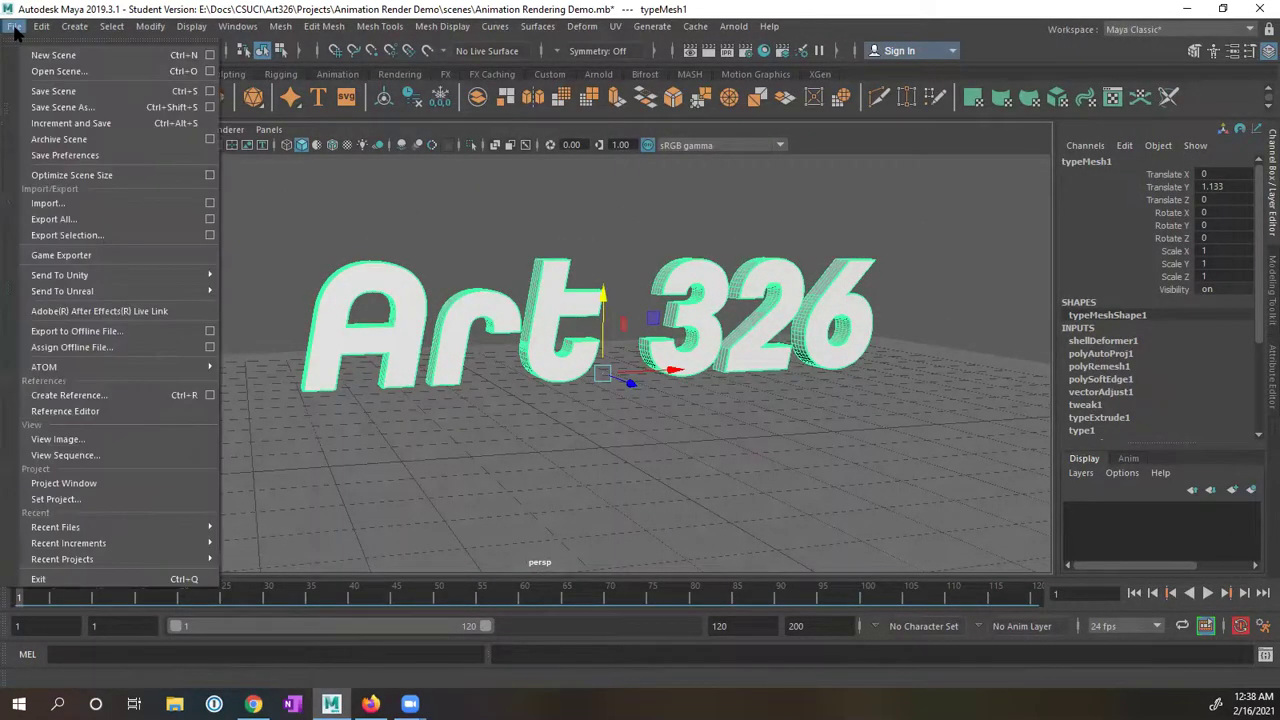
left_click(83, 487)
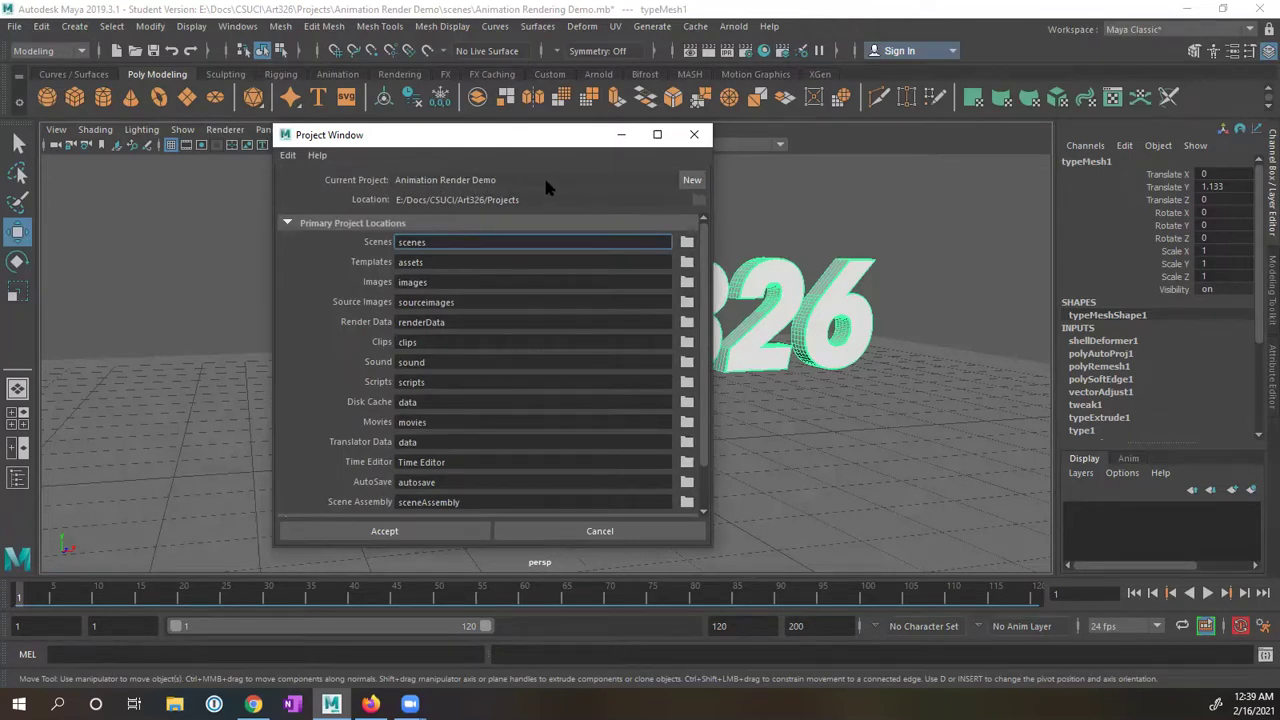
left_click(692, 181)
double_click(524, 181)
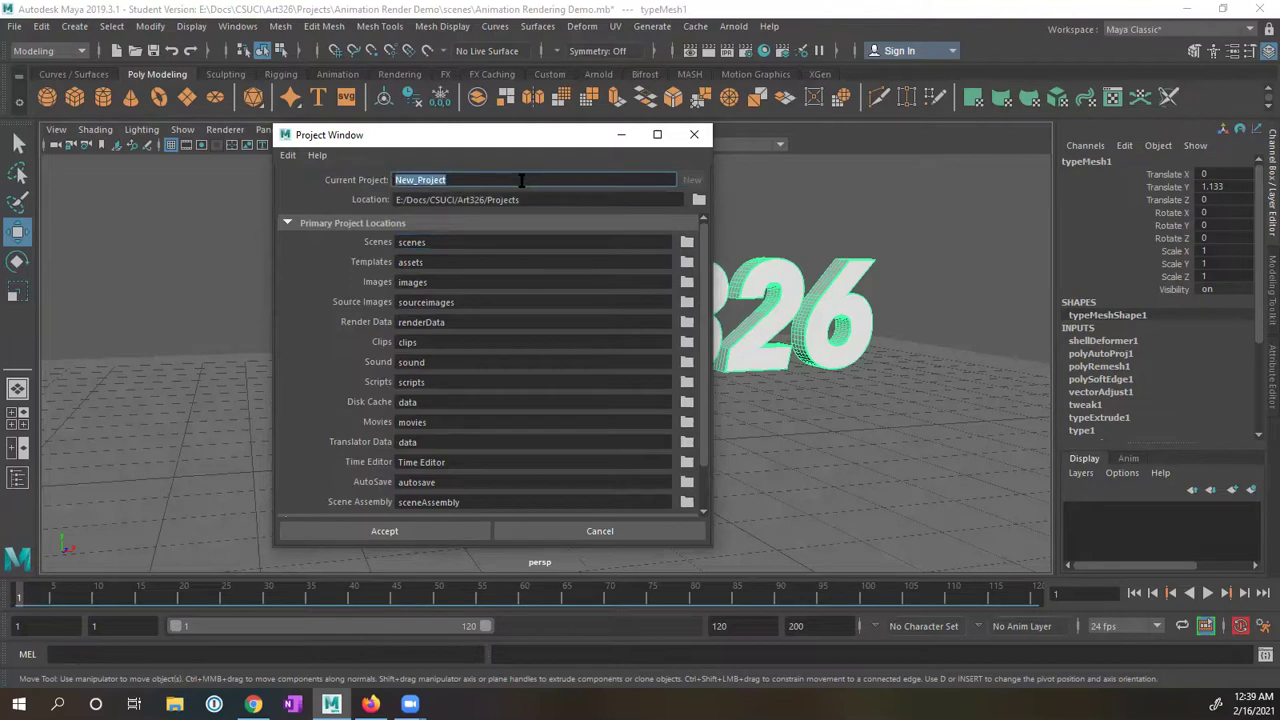
type("Art326Logo")
left_click(425, 539)
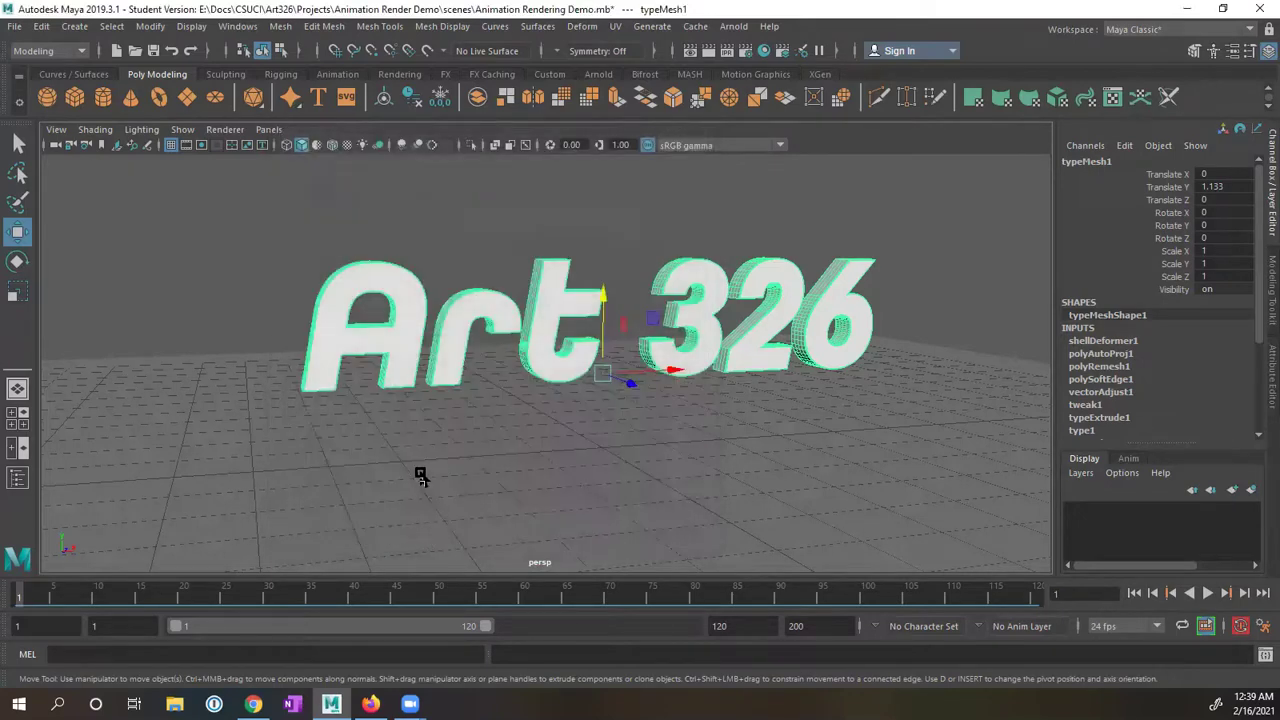
Save the scene as Art326Logo Demo.mb in the project's scenes folder, past the Student Version warning
left_click(14, 28)
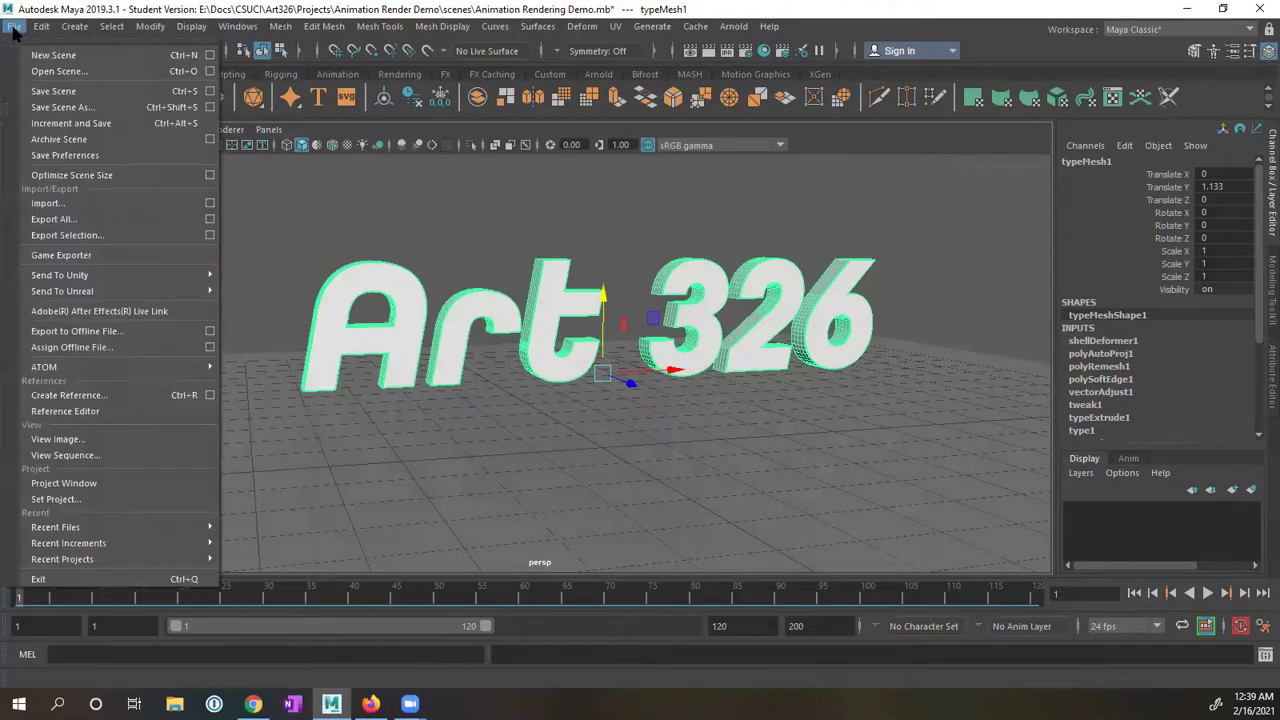
left_click(62, 108)
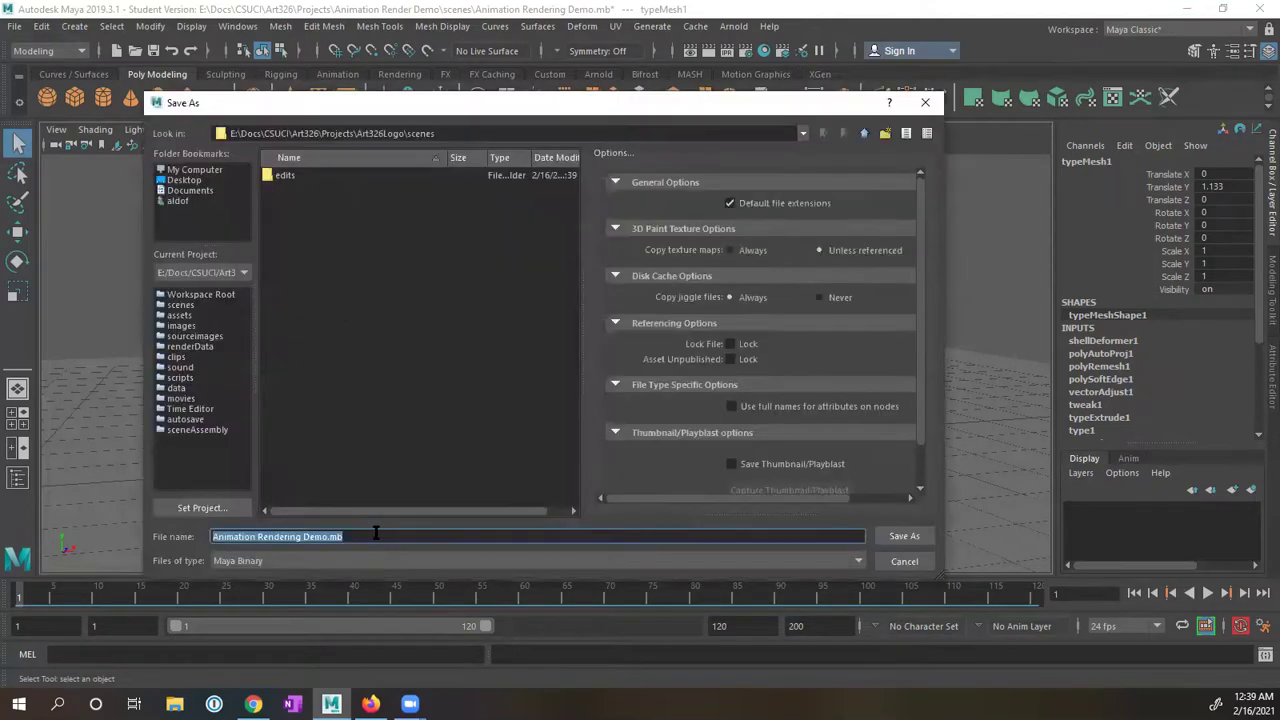
left_click(304, 538)
double_click(318, 538)
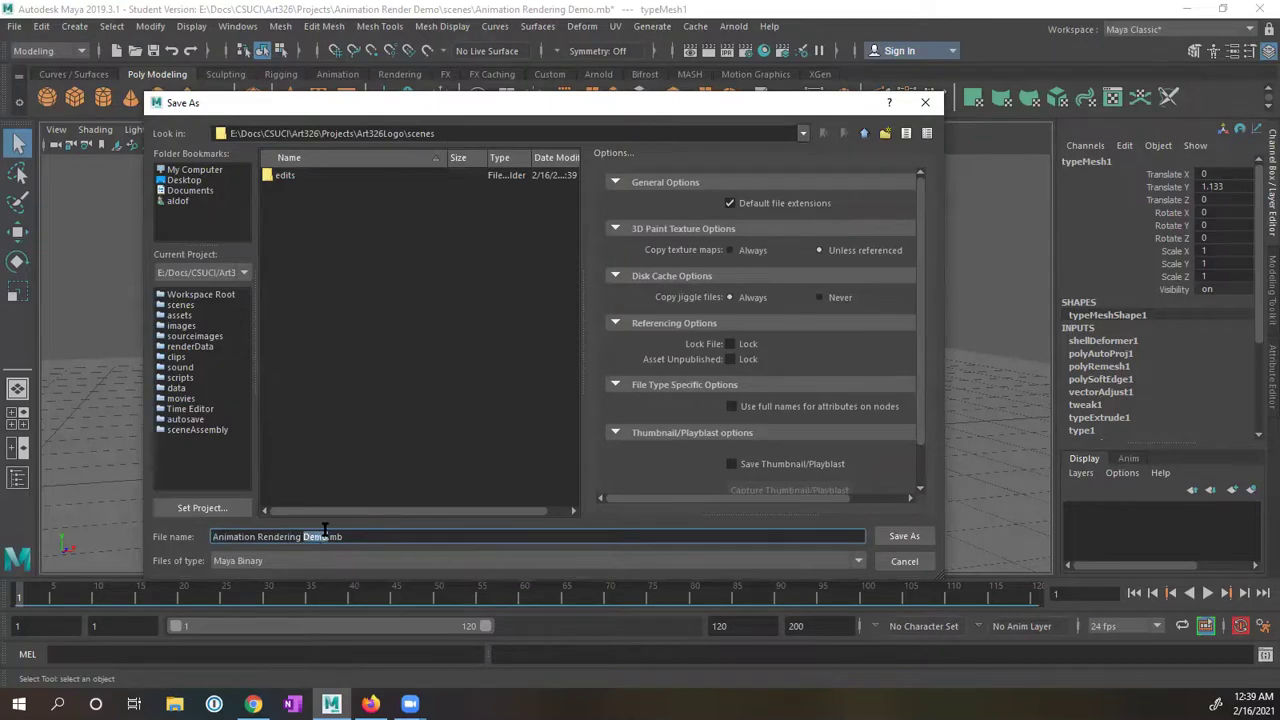
key("BackSpace")
key("BackSpace")
key("BackSpace")
key("BackSpace")
key("BackSpace")
key("BackSpace")
key("BackSpace")
key("BackSpace")
key("BackSpace")
key("BackSpace")
key("BackSpace")
key("BackSpace")
key("BackSpace")
key("BackSpace")
key("BackSpace")
key("BackSpace")
key("BackSpace")
key("BackSpace")
key("BackSpace")
key("BackSpace")
type("Art326Logo")
left_click(895, 536)
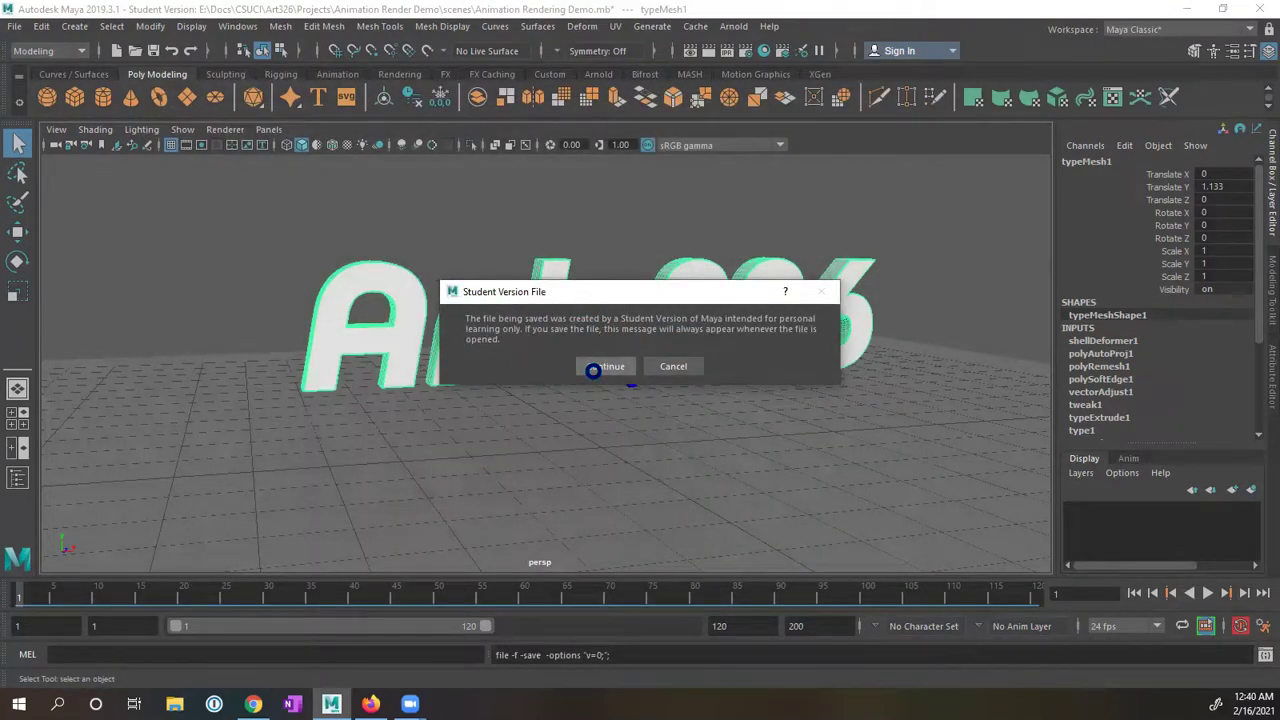
left_click(593, 370)
key("w")
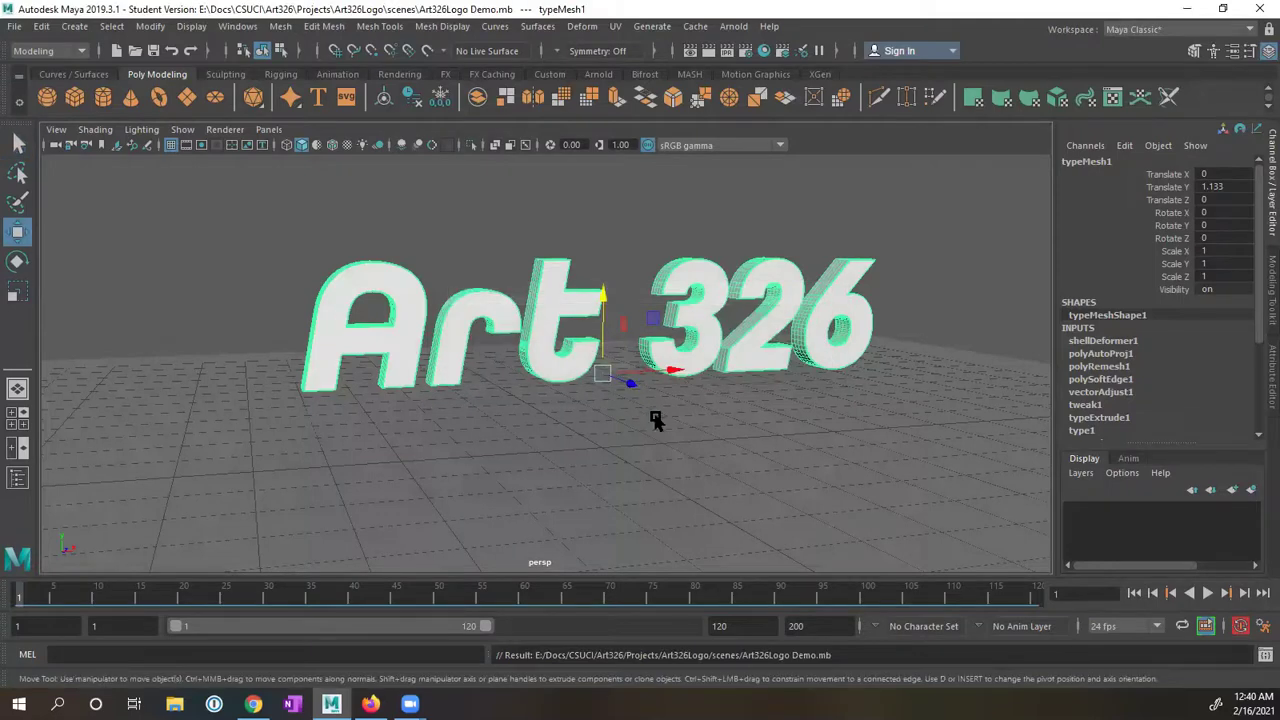
left_click_drag(662, 425, 600, 403, "alt")
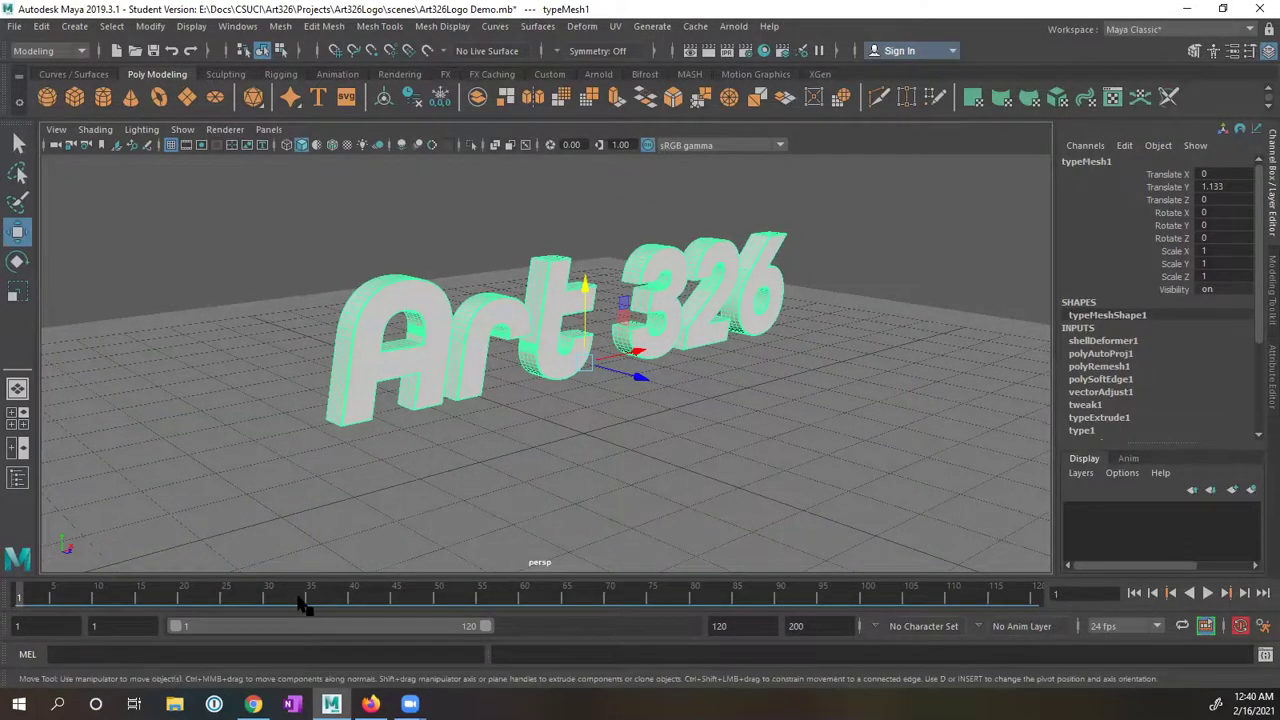
left_click_drag(523, 486, 475, 461, "alt")
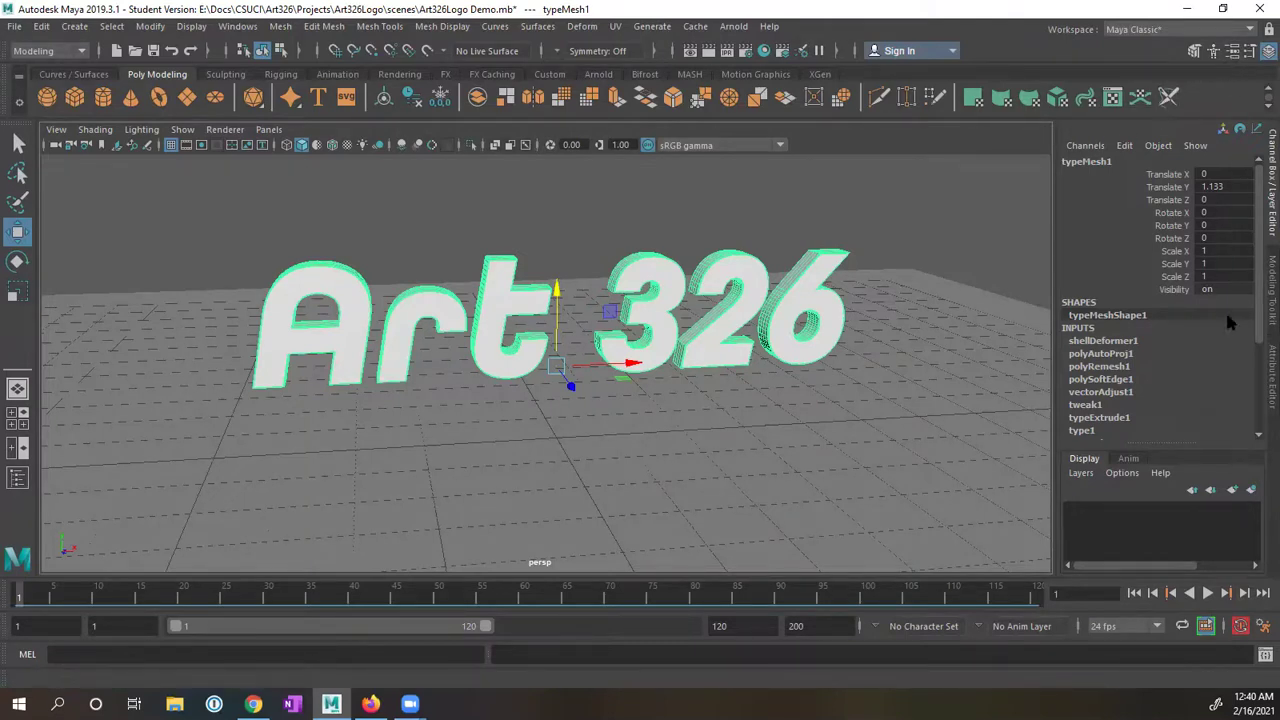
Browse the type1 text node's attributes in the Attribute Editor, then return to the channel values
left_click(1268, 388)
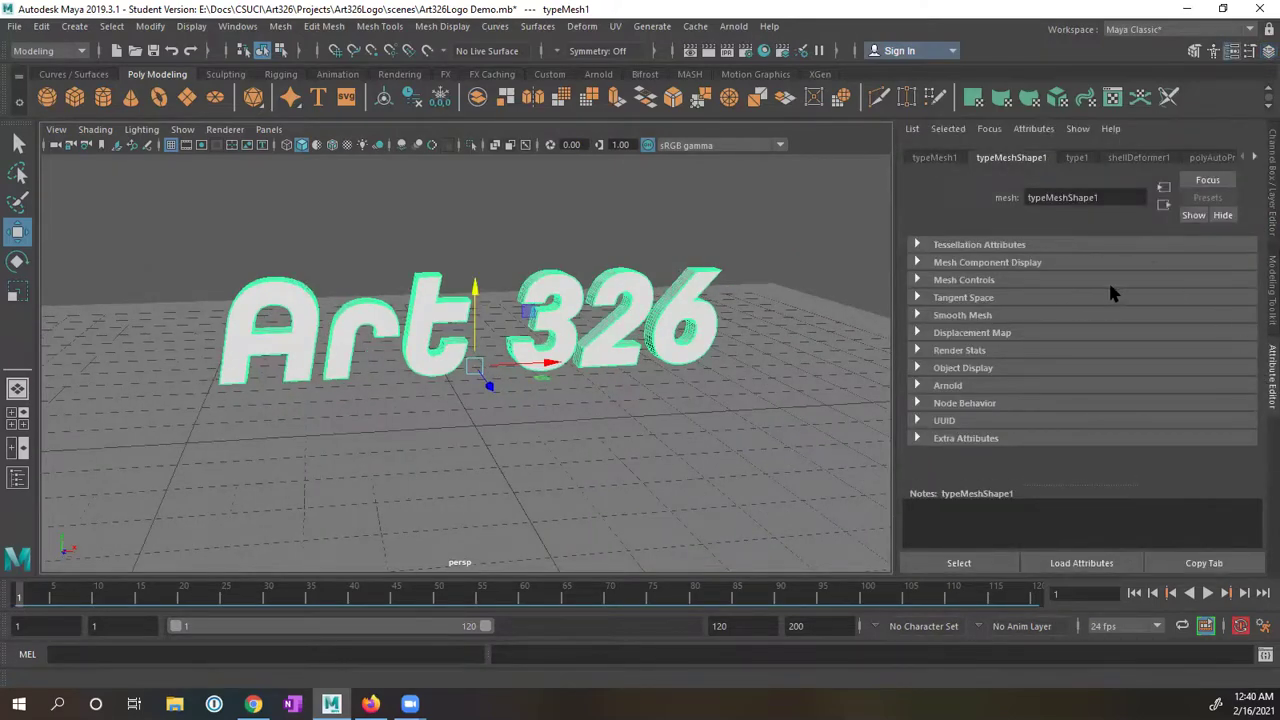
left_click(1077, 158)
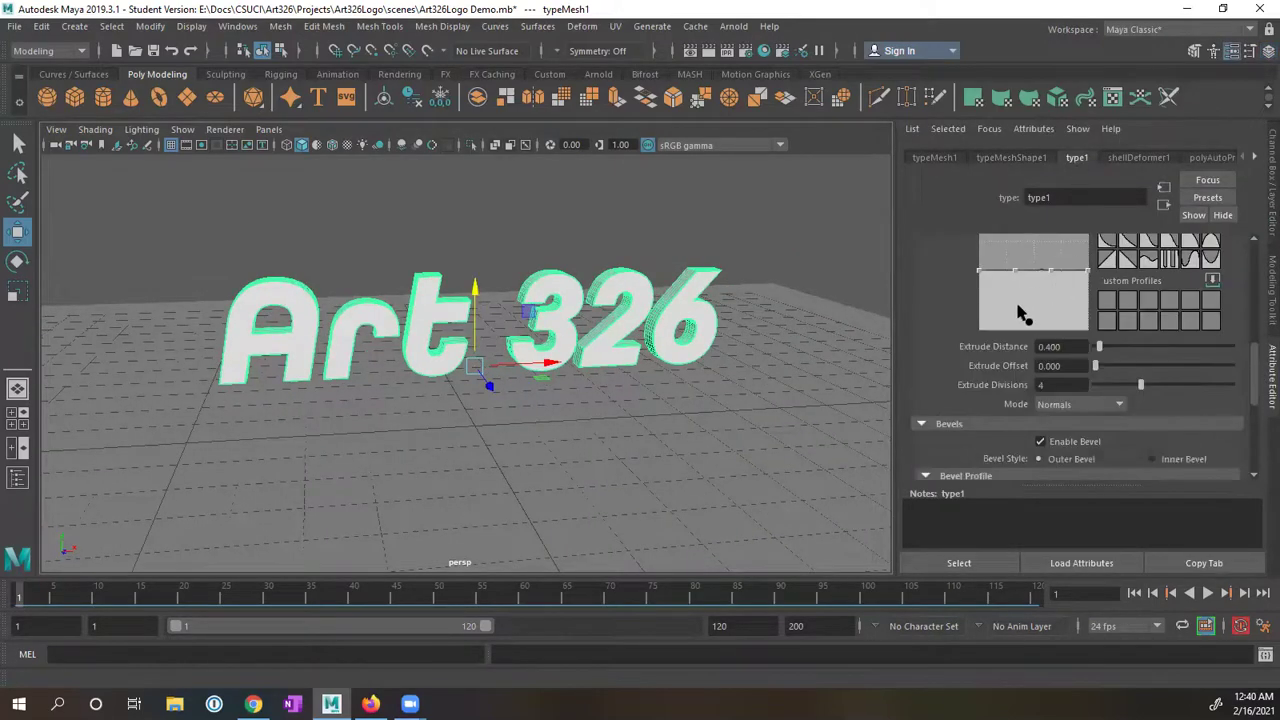
scroll(942, 283, "down", 2)
scroll(945, 293, "up", 3)
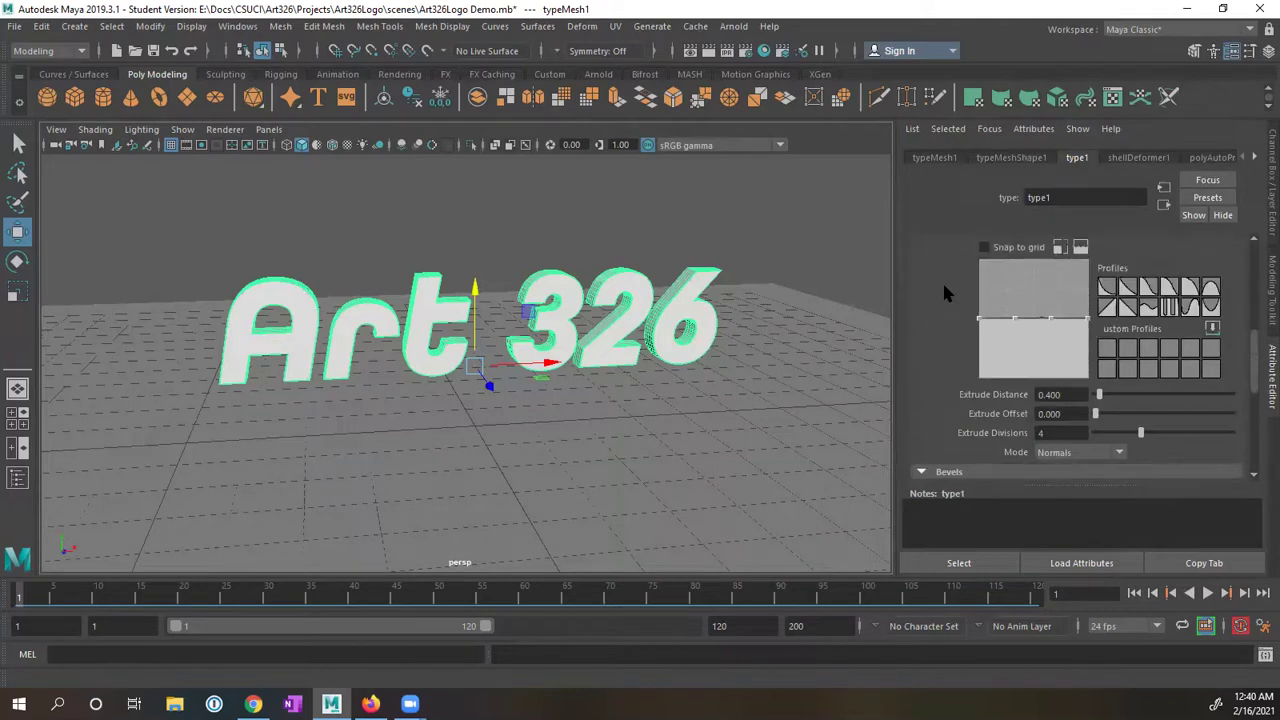
scroll(946, 293, "up", 6)
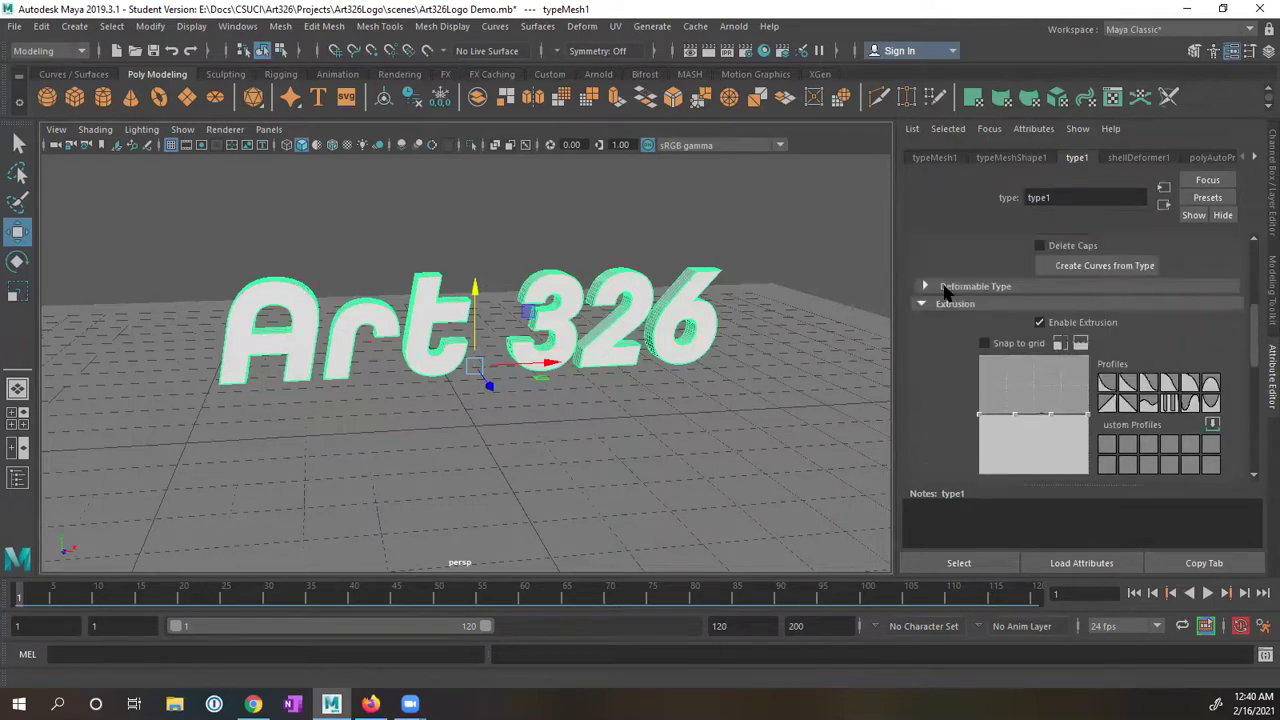
scroll(944, 287, "up", 4)
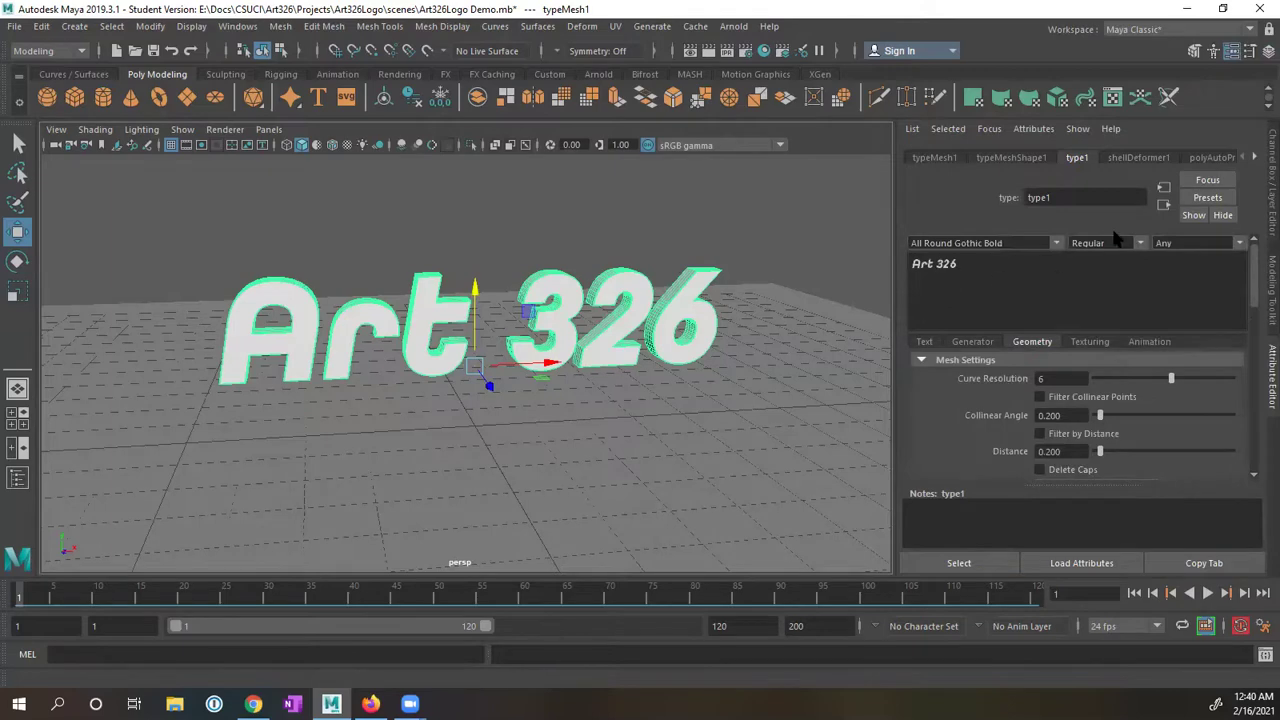
left_click(1268, 192)
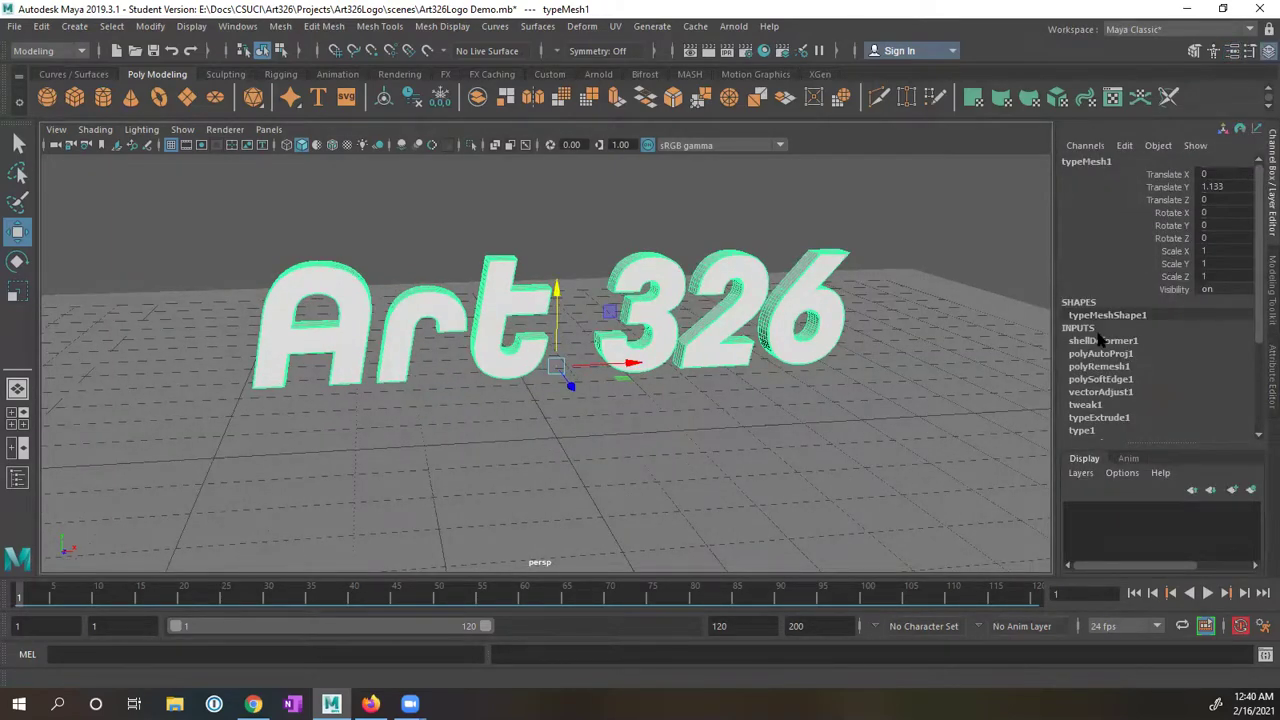
Show type1's Geometry extrusion settings: Extrude Distance 0.400 and 4 Extrude Divisions
left_click(1268, 380)
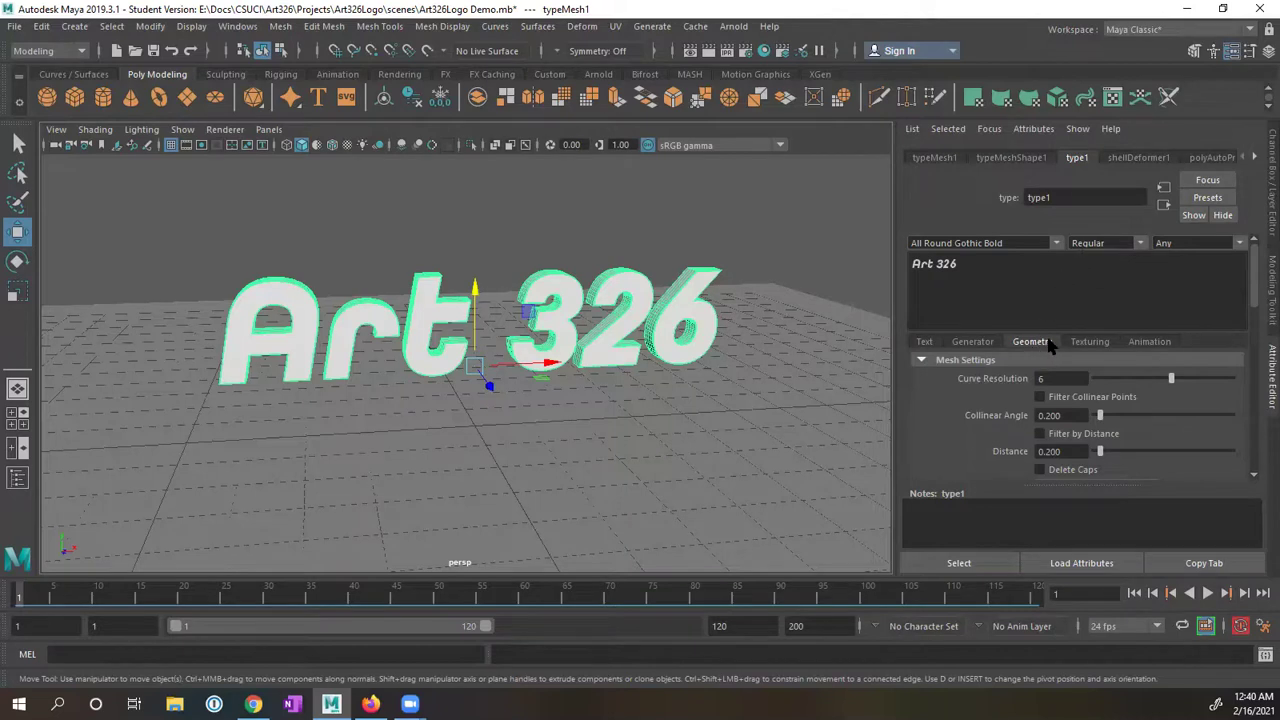
left_click(1088, 341)
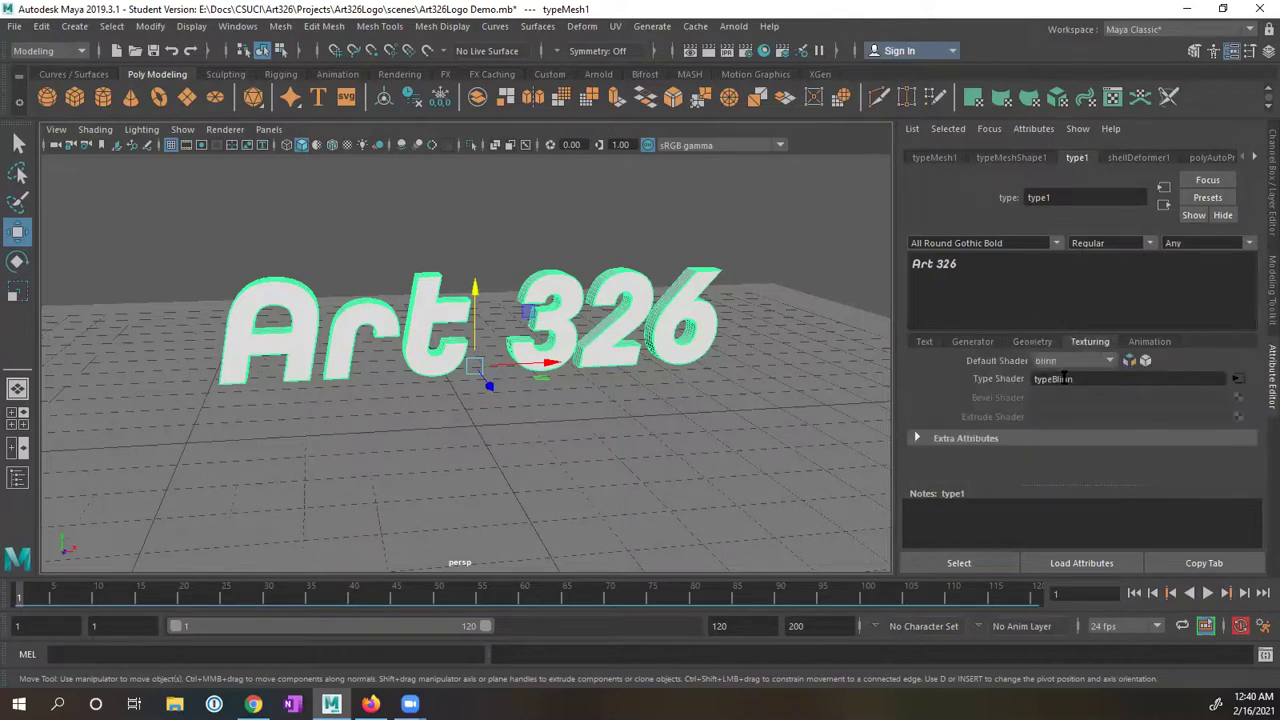
left_click(1032, 341)
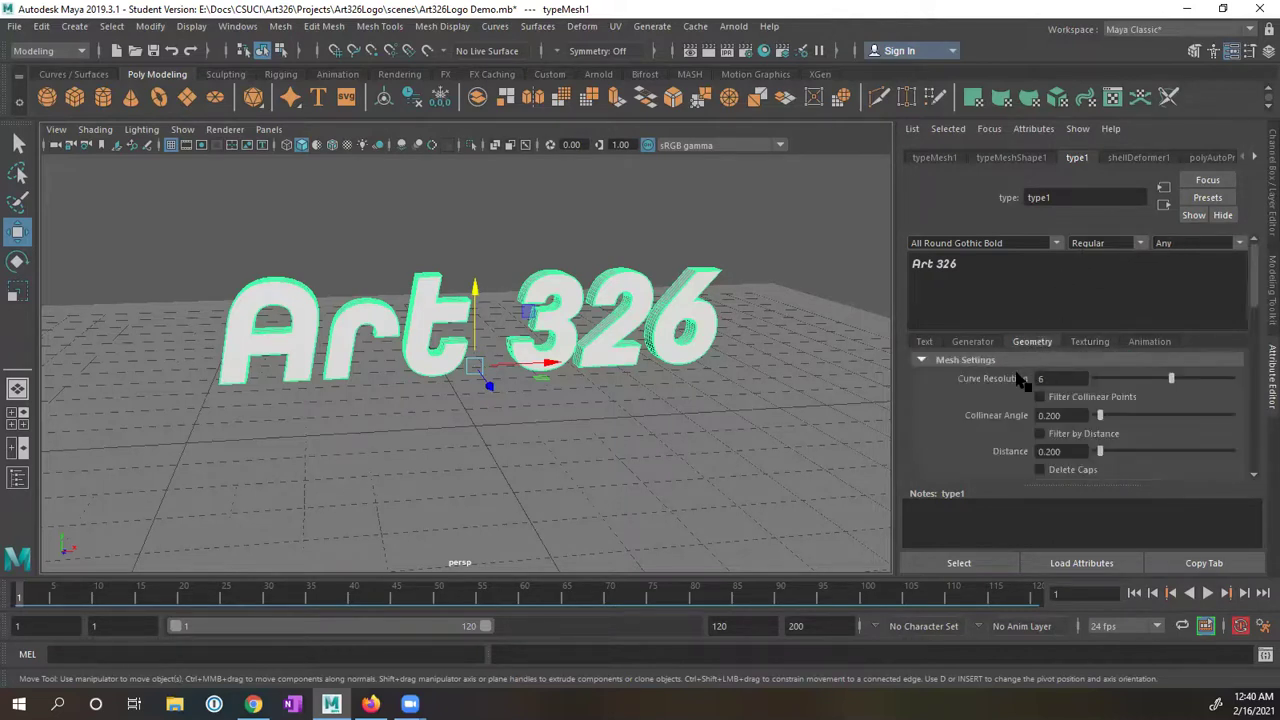
scroll(1018, 388, "down", 2)
scroll(1015, 393, "down", 5)
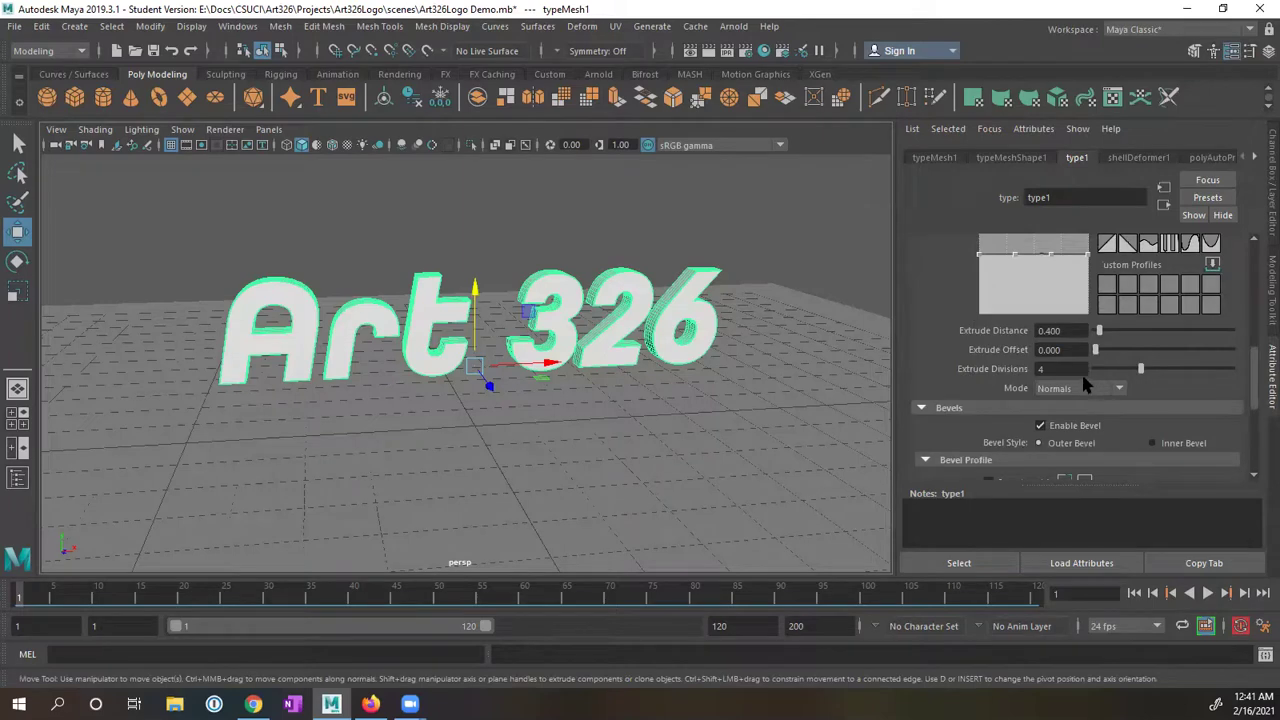
Test a deeper Extrude Distance, restore it to 0.400, and tumble to a more frontal view
scroll(563, 351, "up", 6)
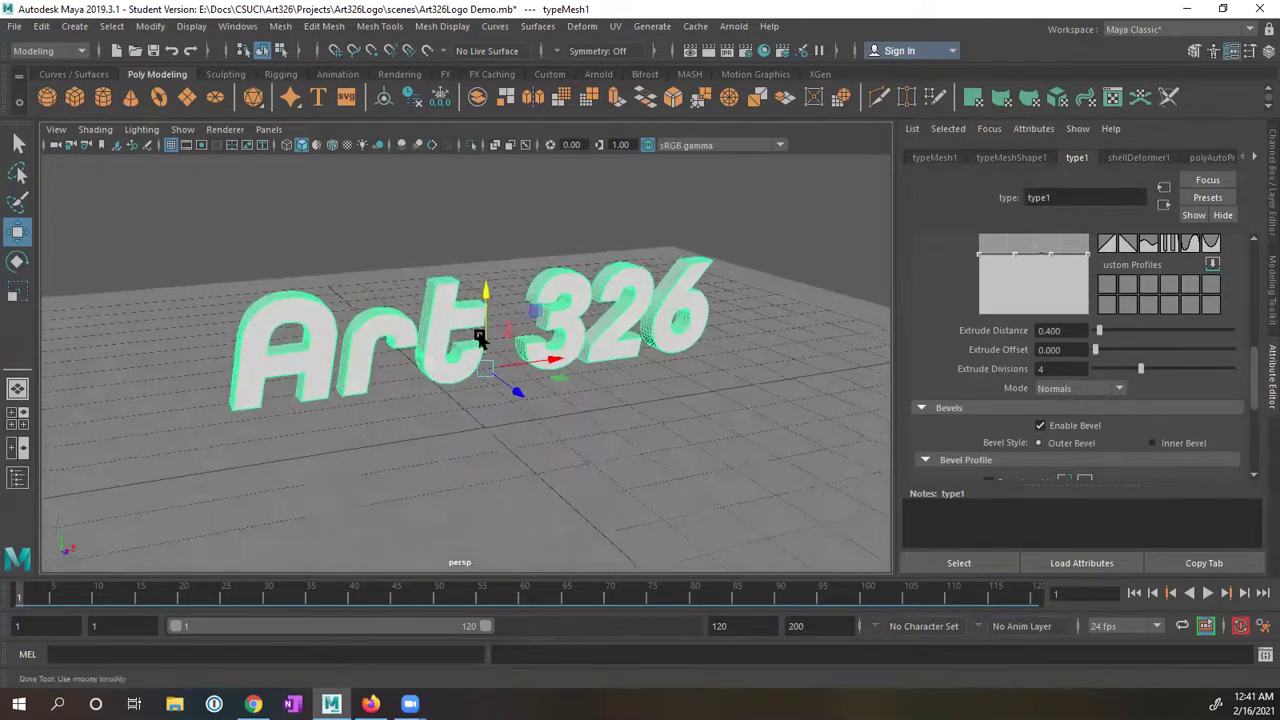
mouse_move(1099, 331)
left_mouse_down()
mouse_move(1131, 332)
mouse_move(1118, 332)
left_mouse_up()
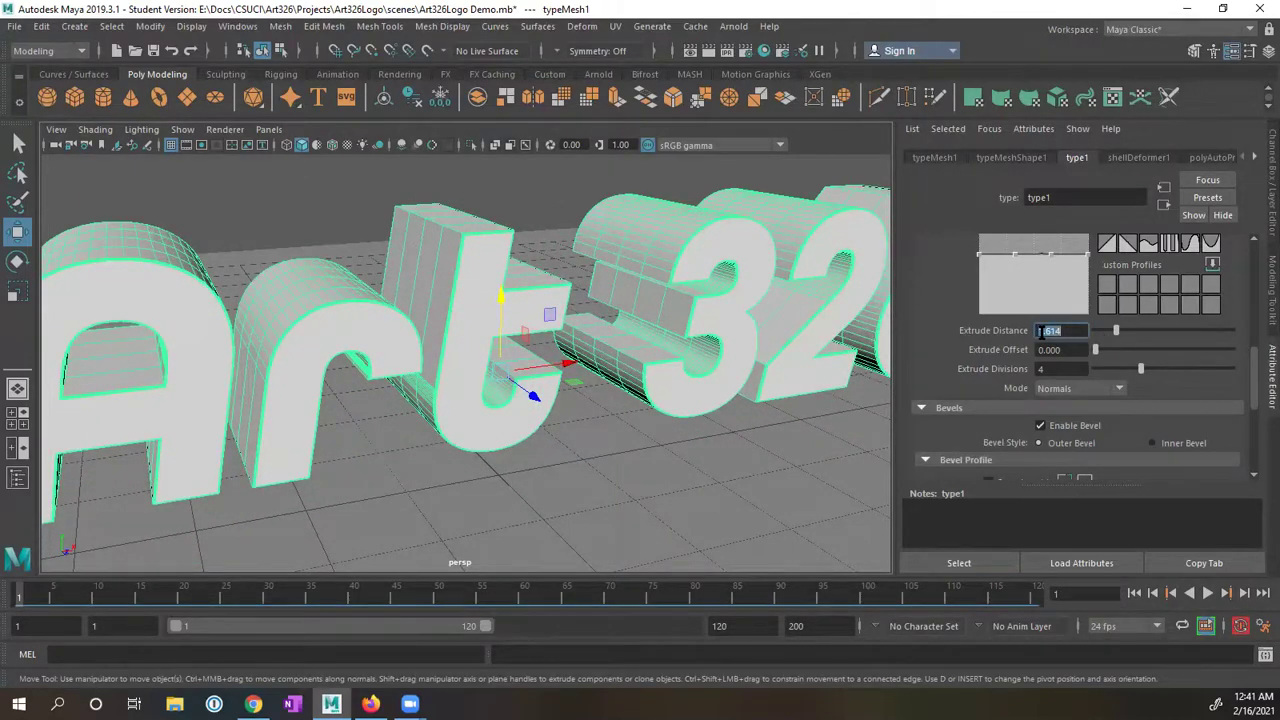
type("1.4")
key("Return")
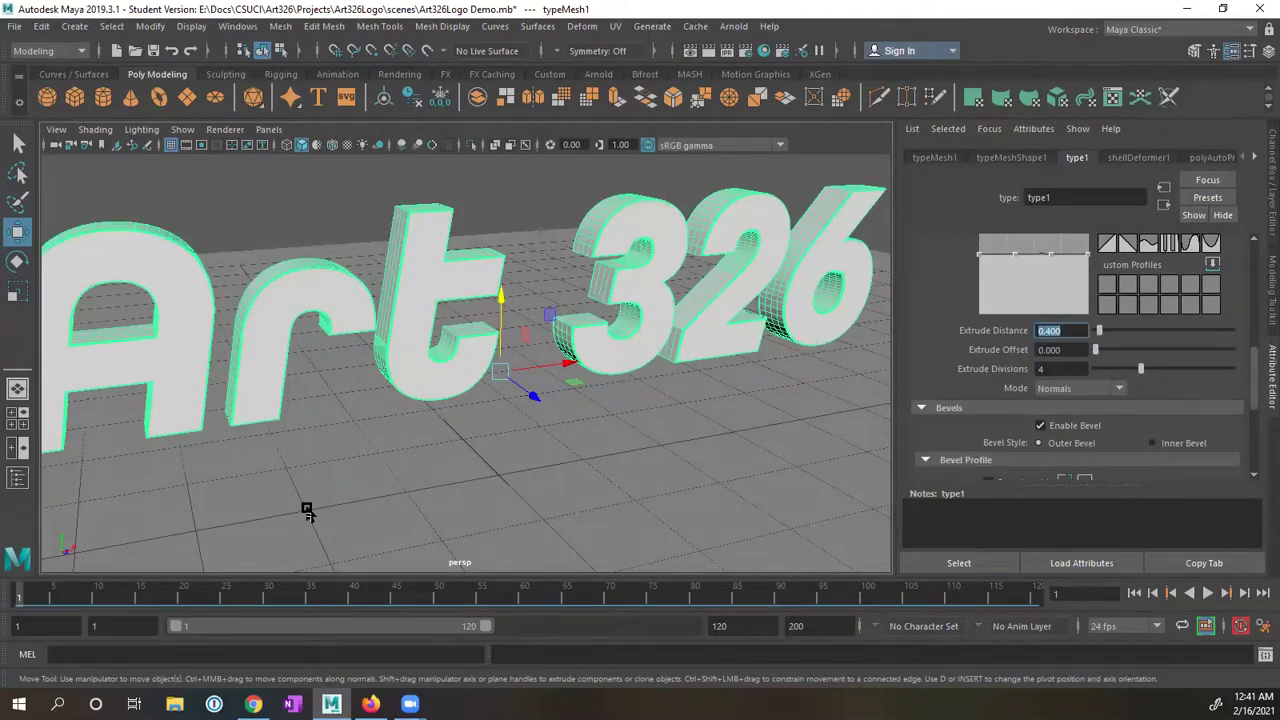
left_click_drag(303, 510, 405, 495, "alt")
left_click_drag(277, 491, 297, 486, "alt")
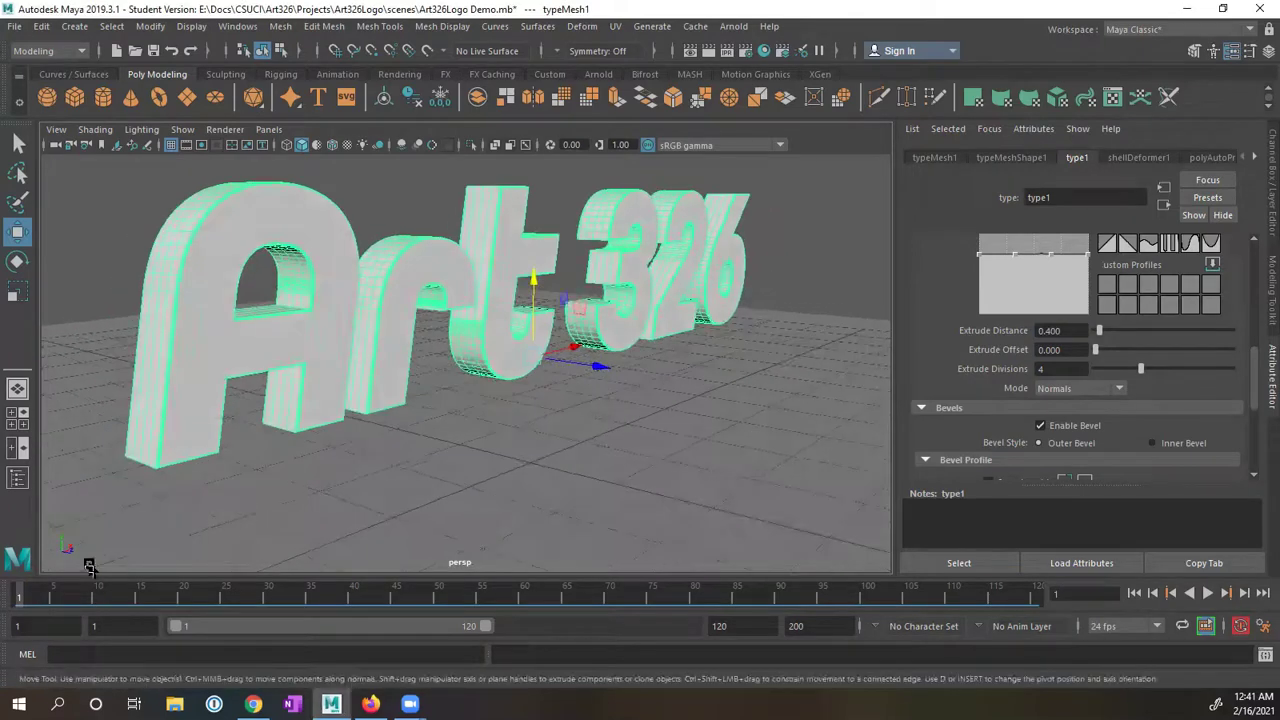
Move to frame 24 and save the playback speed as 24 fps x 1 in Animation Preferences
key("alt+v")
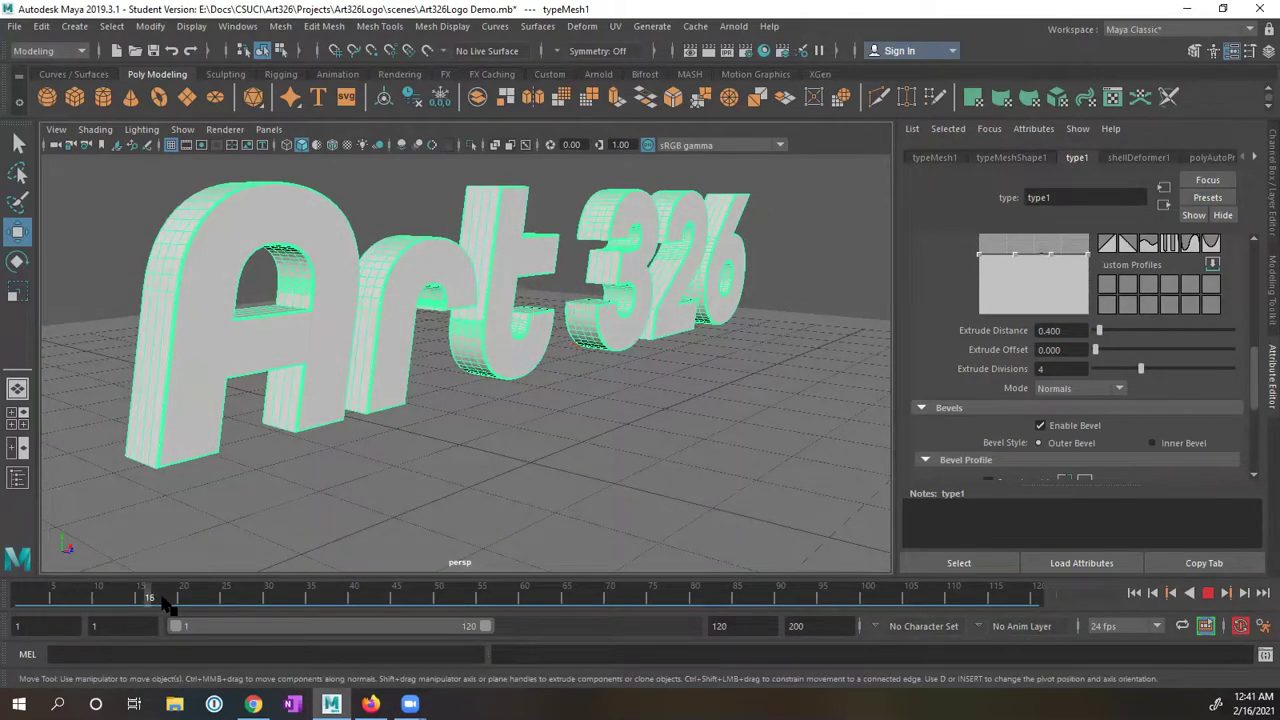
mouse_move(172, 600)
left_mouse_down()
mouse_move(28, 600)
mouse_move(220, 606)
mouse_move(203, 610)
mouse_move(194, 604)
mouse_move(222, 595)
left_mouse_up()
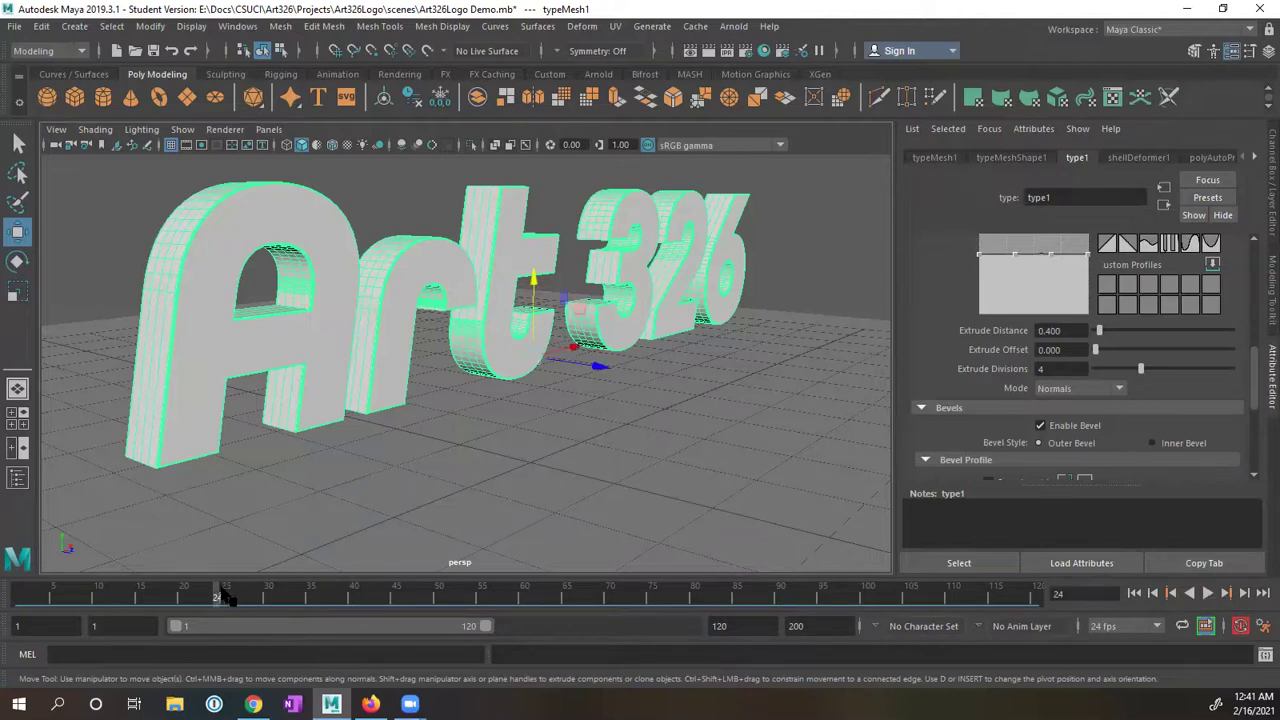
left_click(1263, 625)
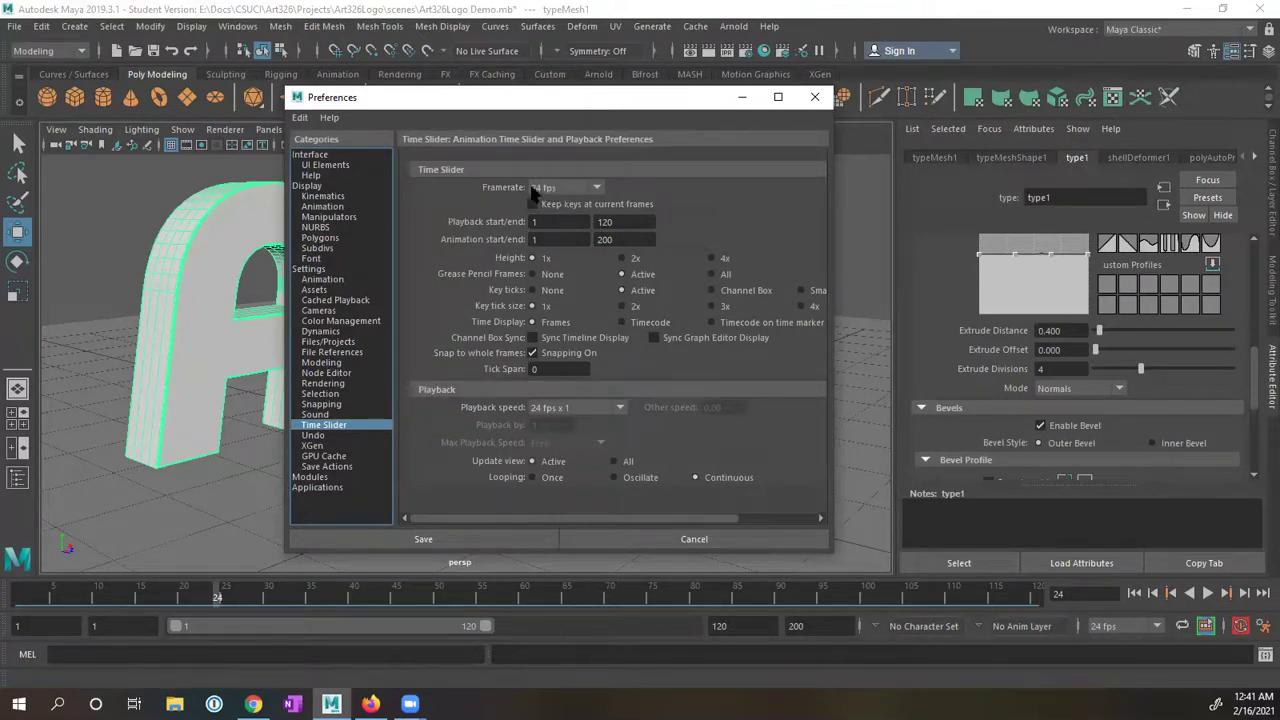
left_click(535, 410)
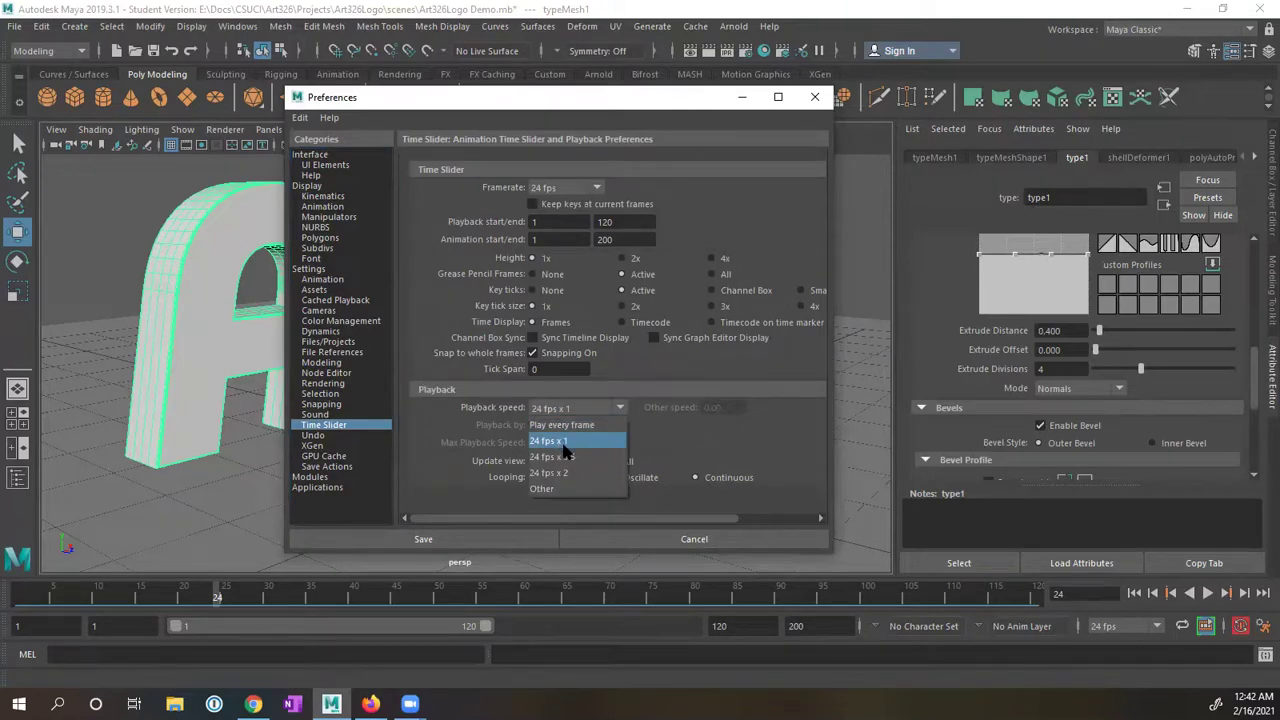
left_click(649, 429)
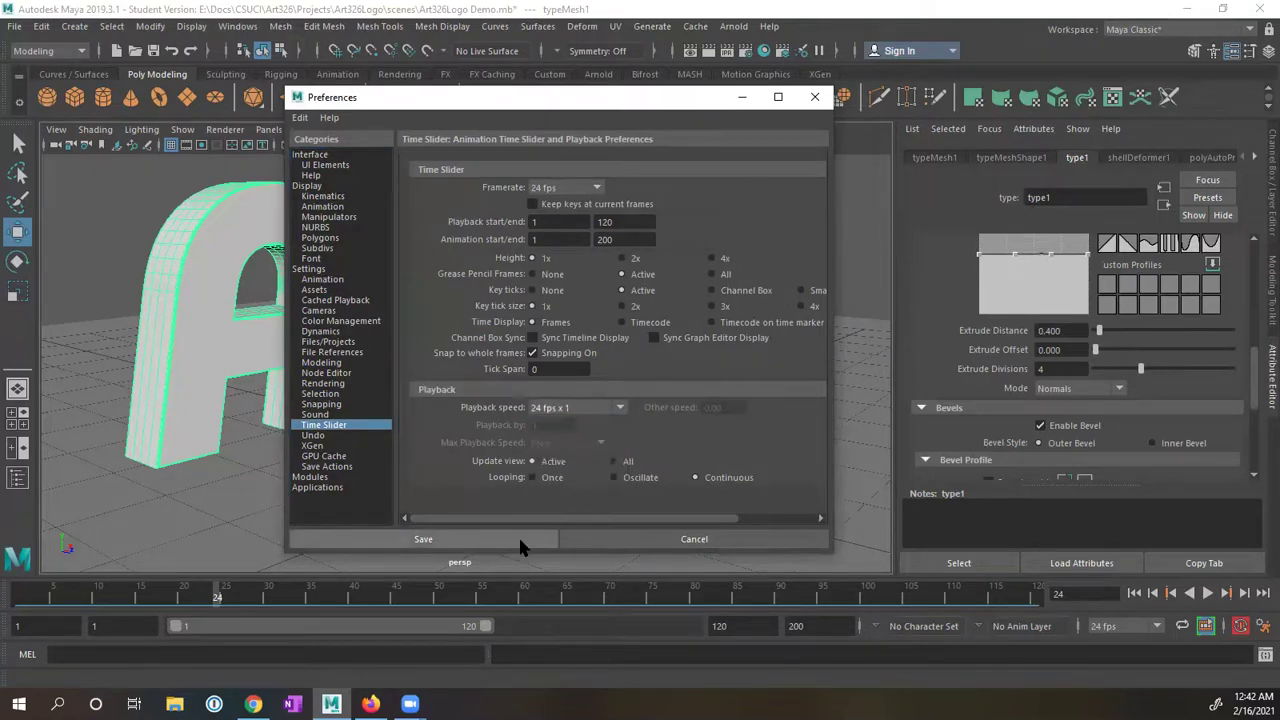
left_click(518, 538)
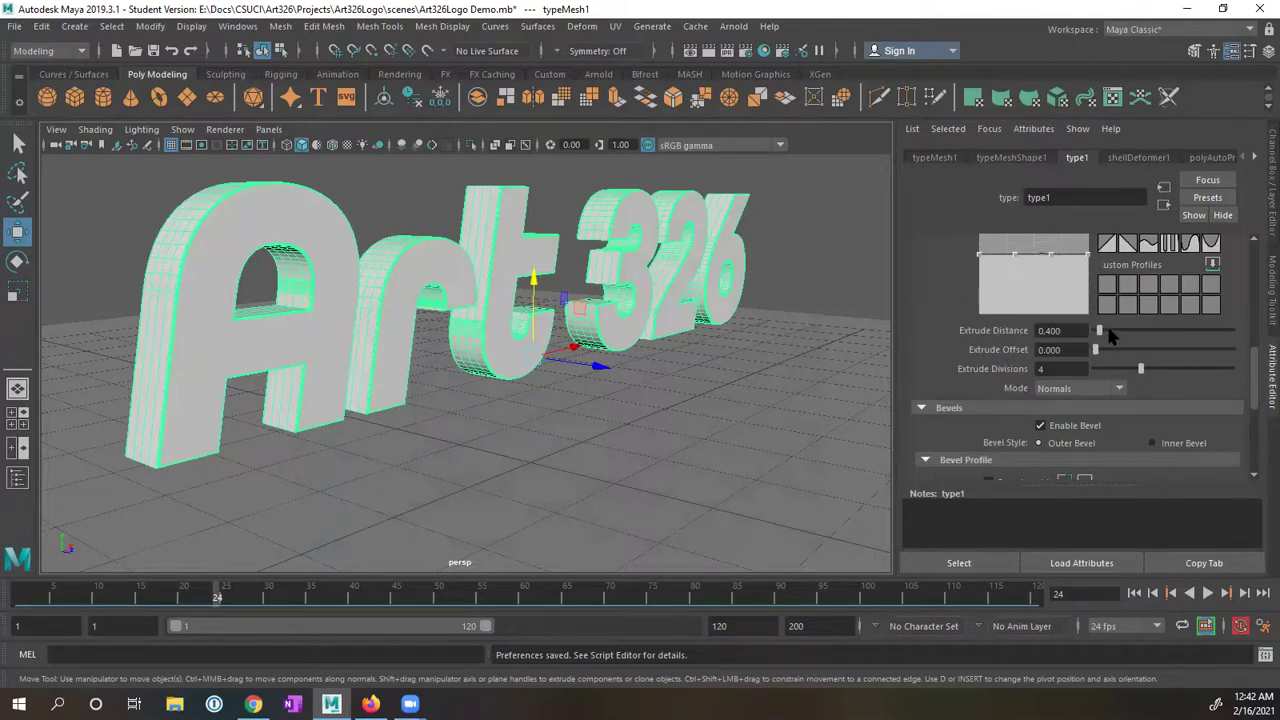
Set a key on Extrude Distance 0.400 at frame 24
right_click(998, 337)
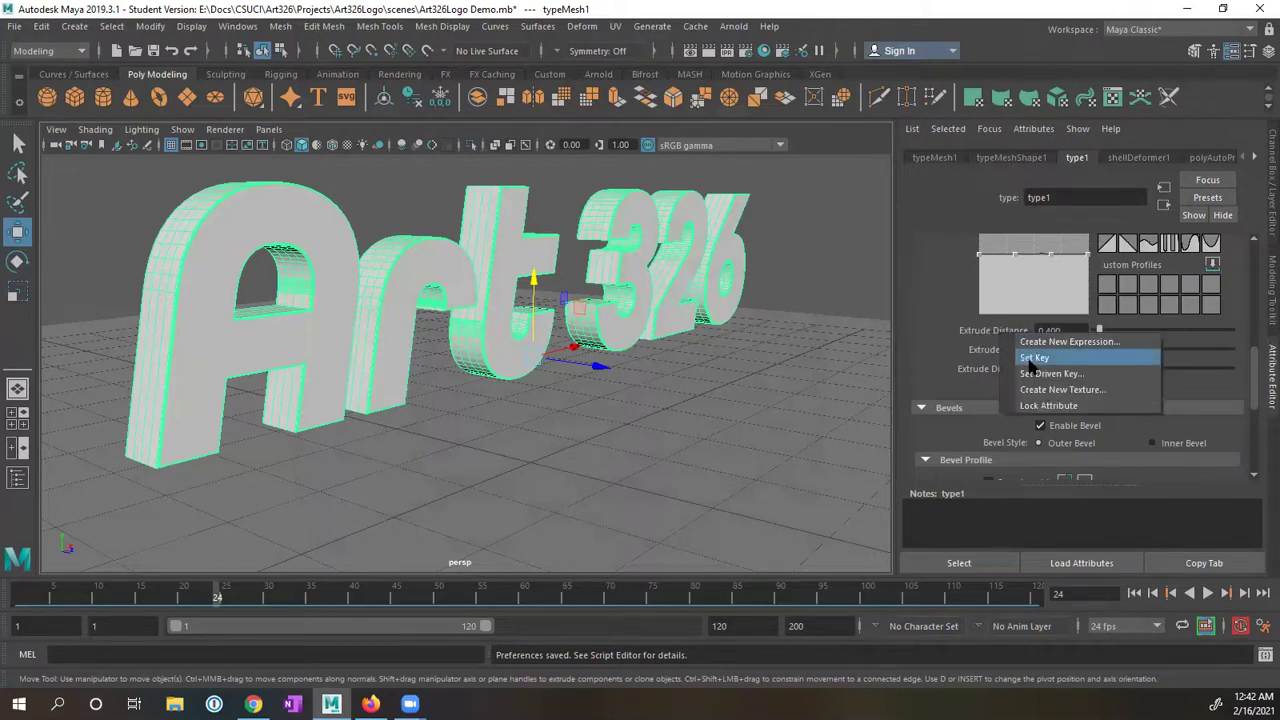
left_click(1033, 358)
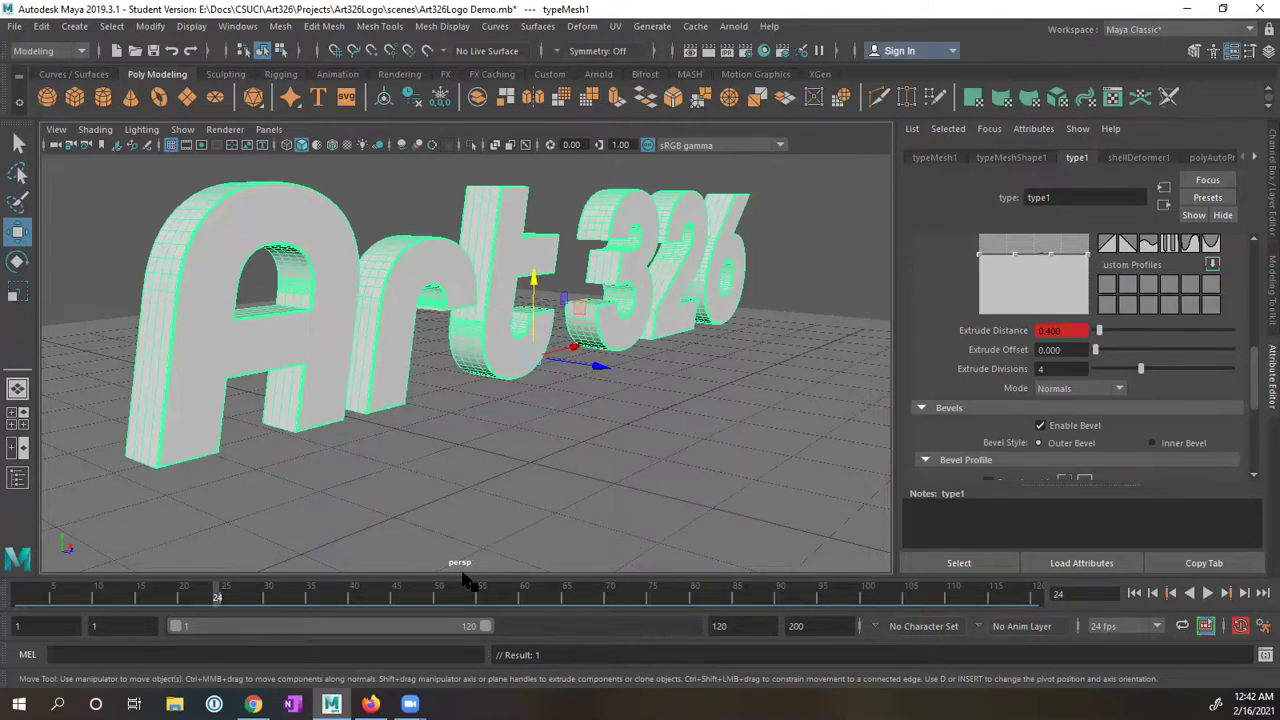
left_click(234, 28)
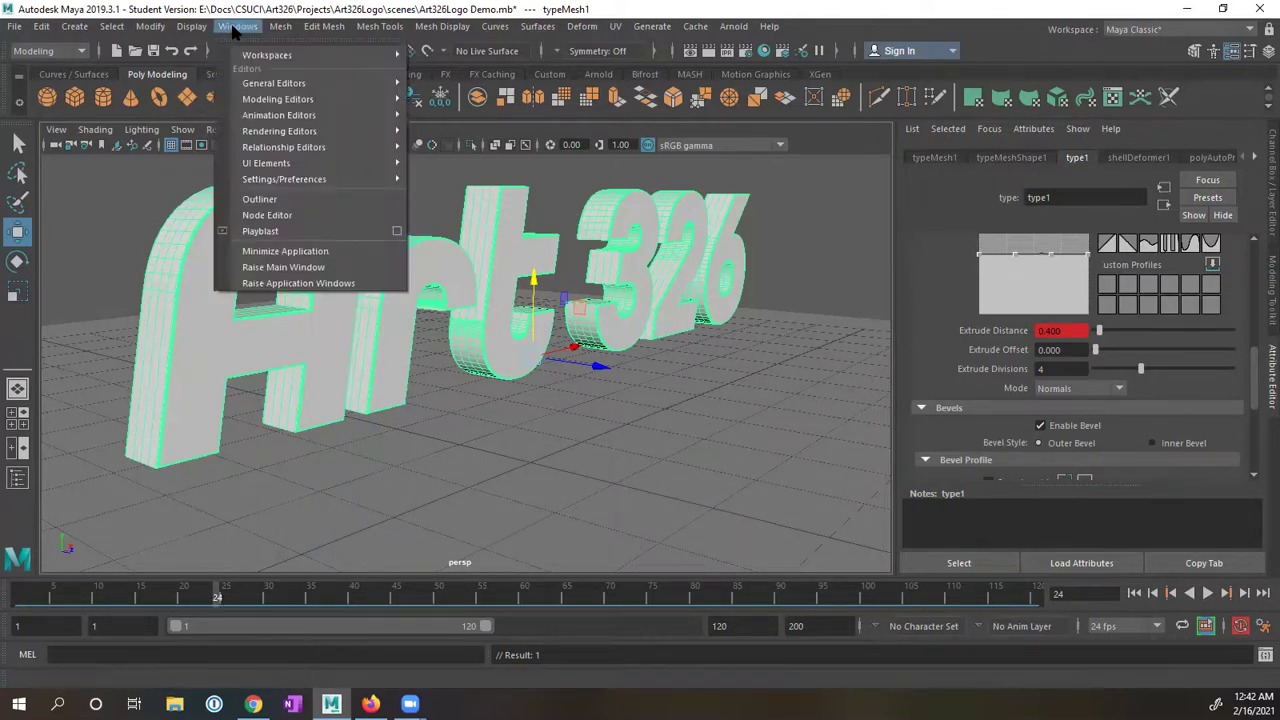
mouse_move(291, 120)
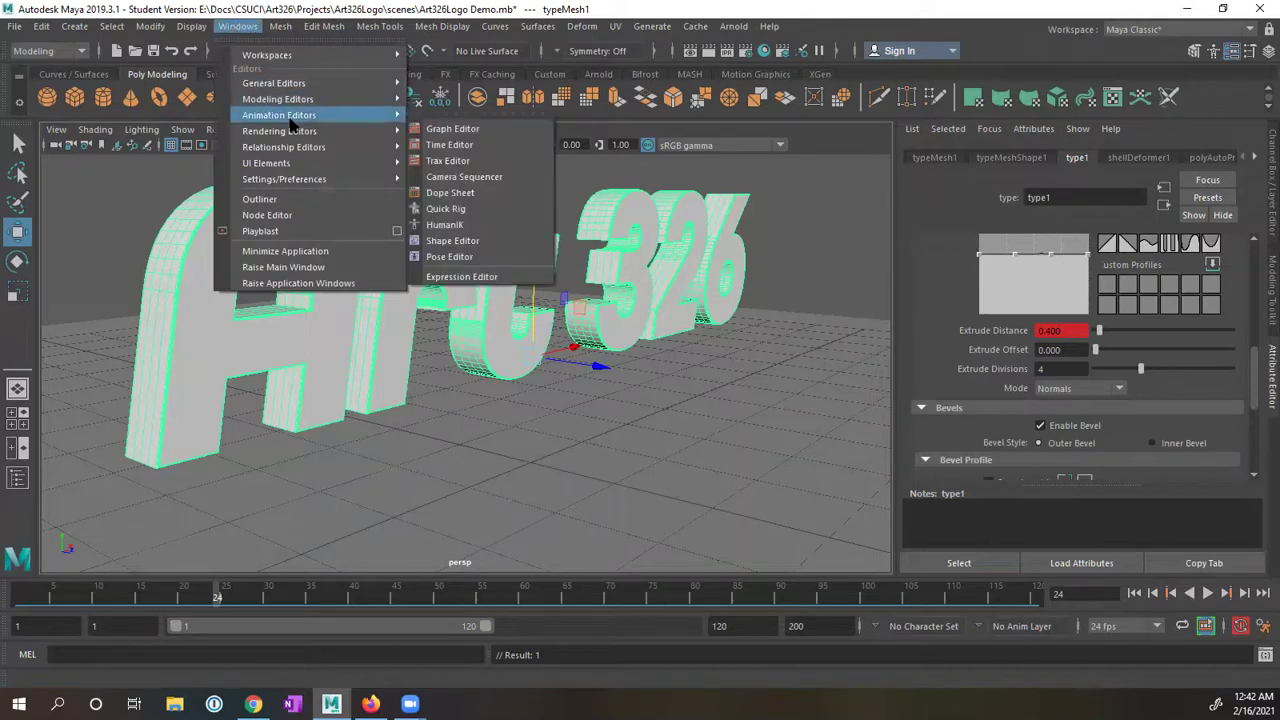
left_click(454, 128)
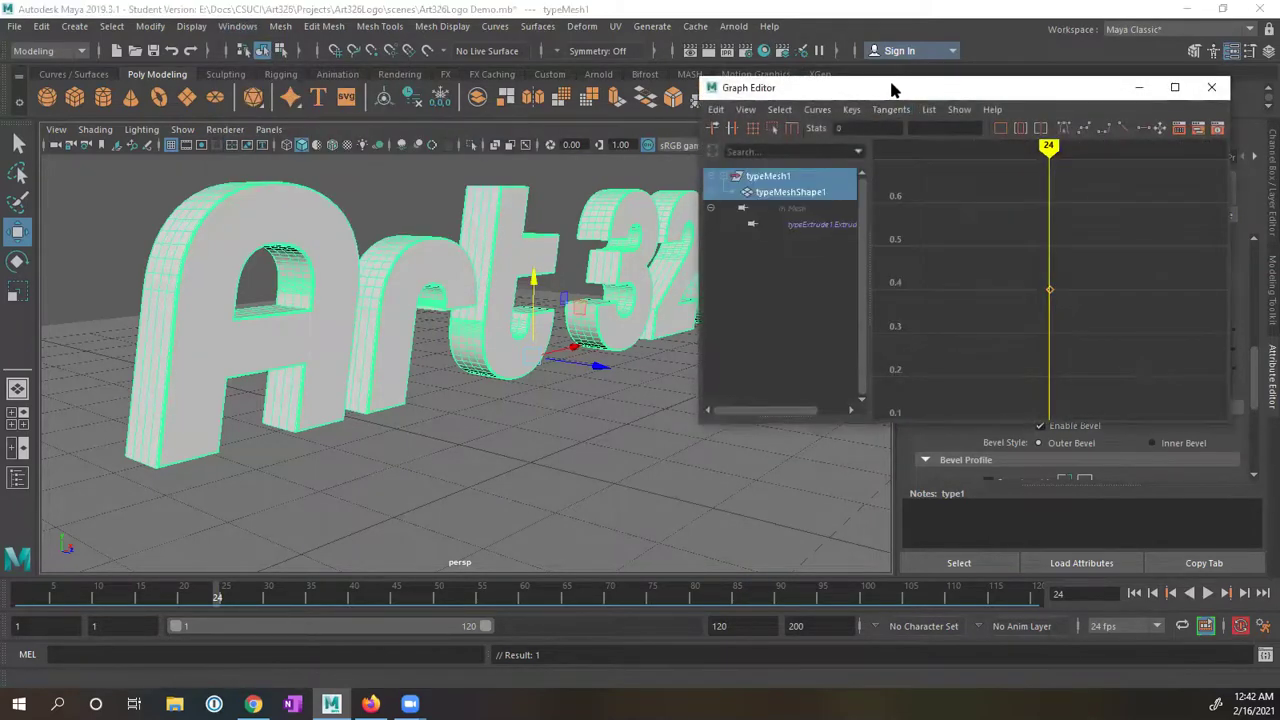
left_click_drag(893, 90, 436, 103)
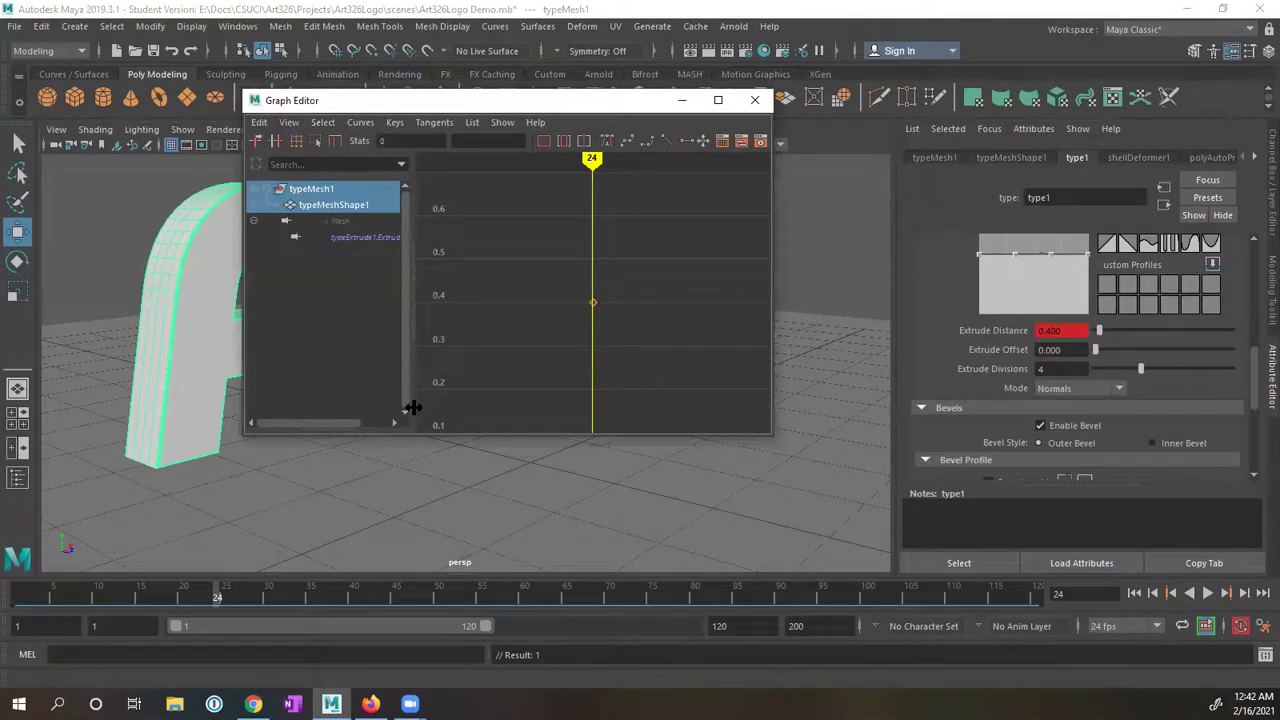
left_click_drag(412, 408, 490, 409)
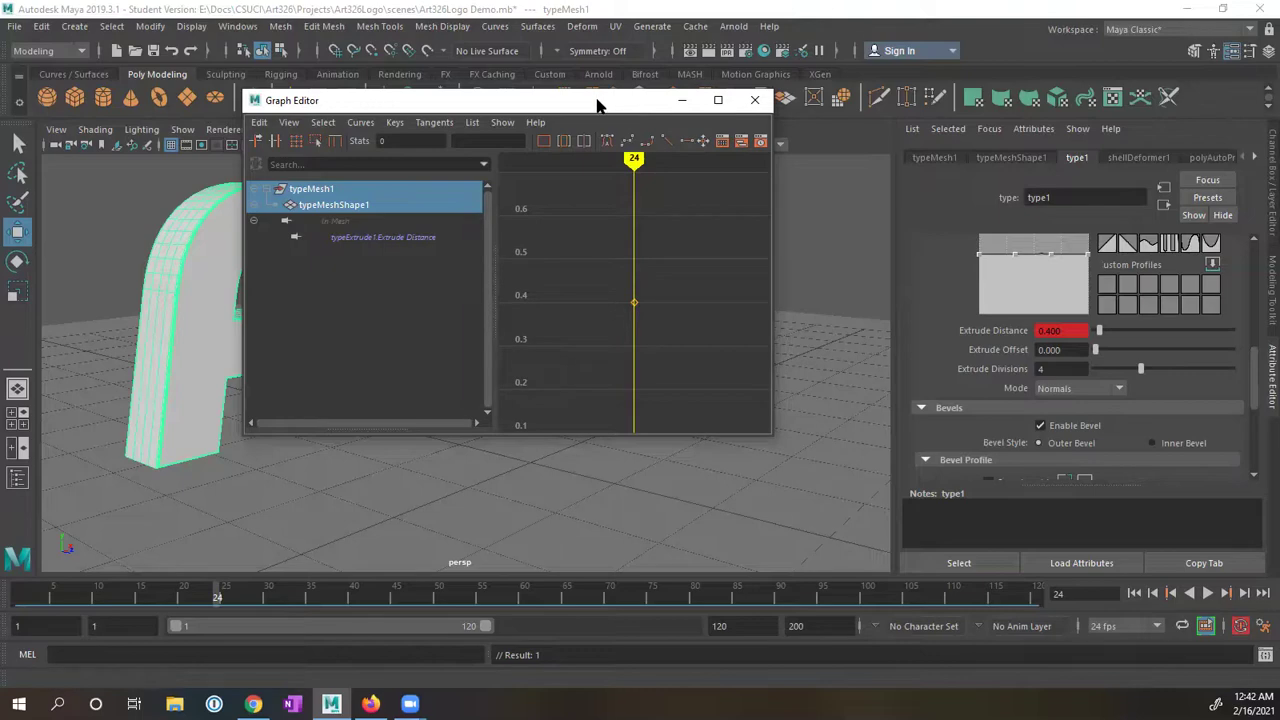
left_click_drag(597, 105, 586, 205)
left_click(609, 196)
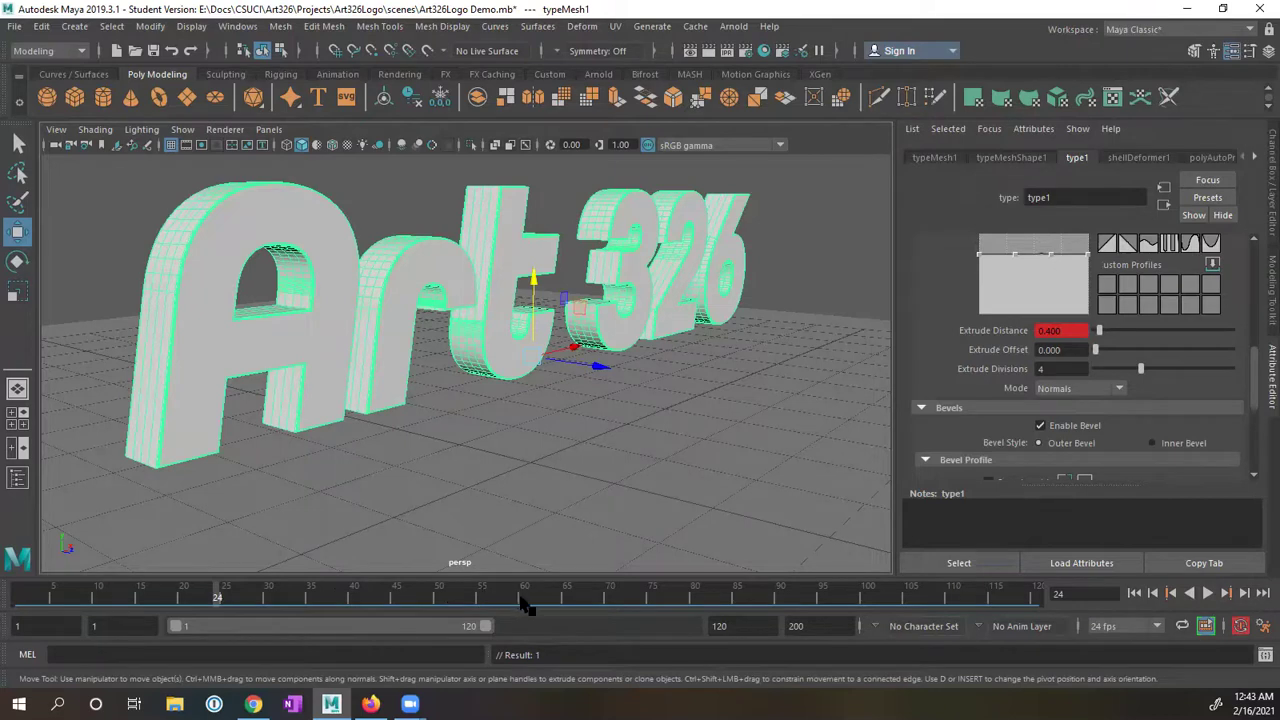
Key Extrude Distance at 1.731 on frame 72, then go back to frame 1
left_click(625, 599)
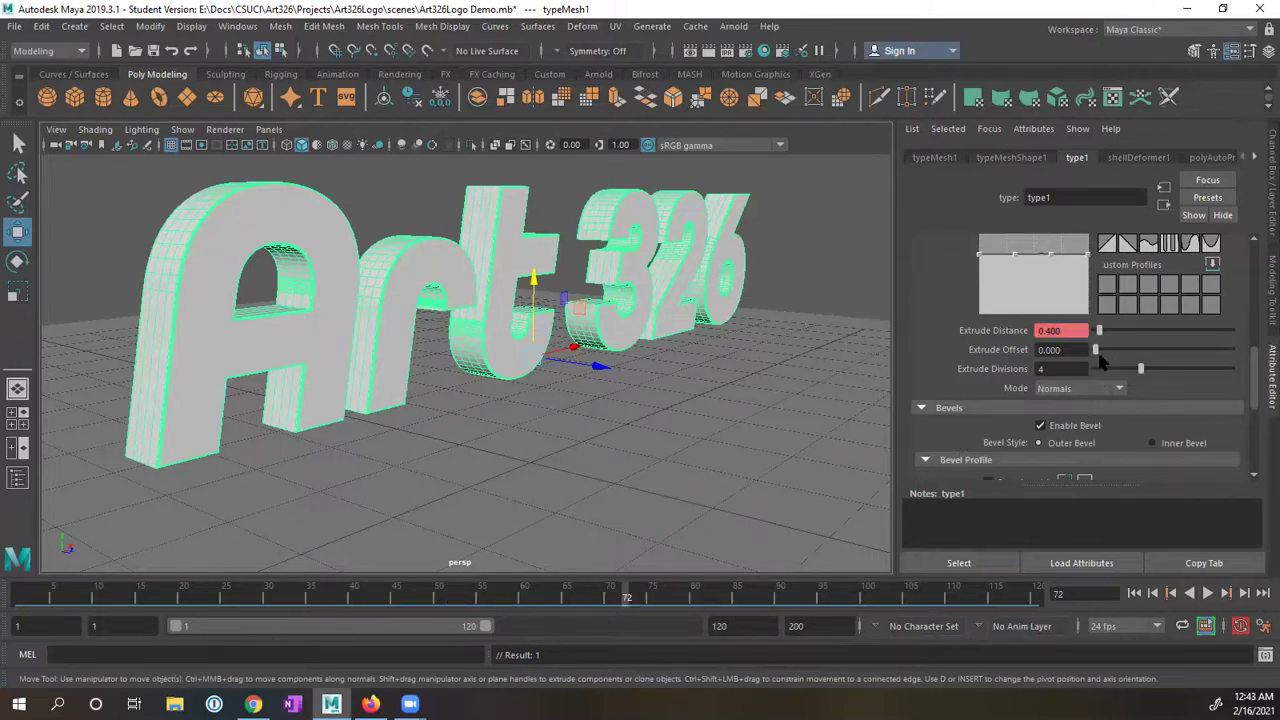
left_click_drag(1101, 335, 1120, 333)
left_click_drag(775, 325, 669, 389, "alt")
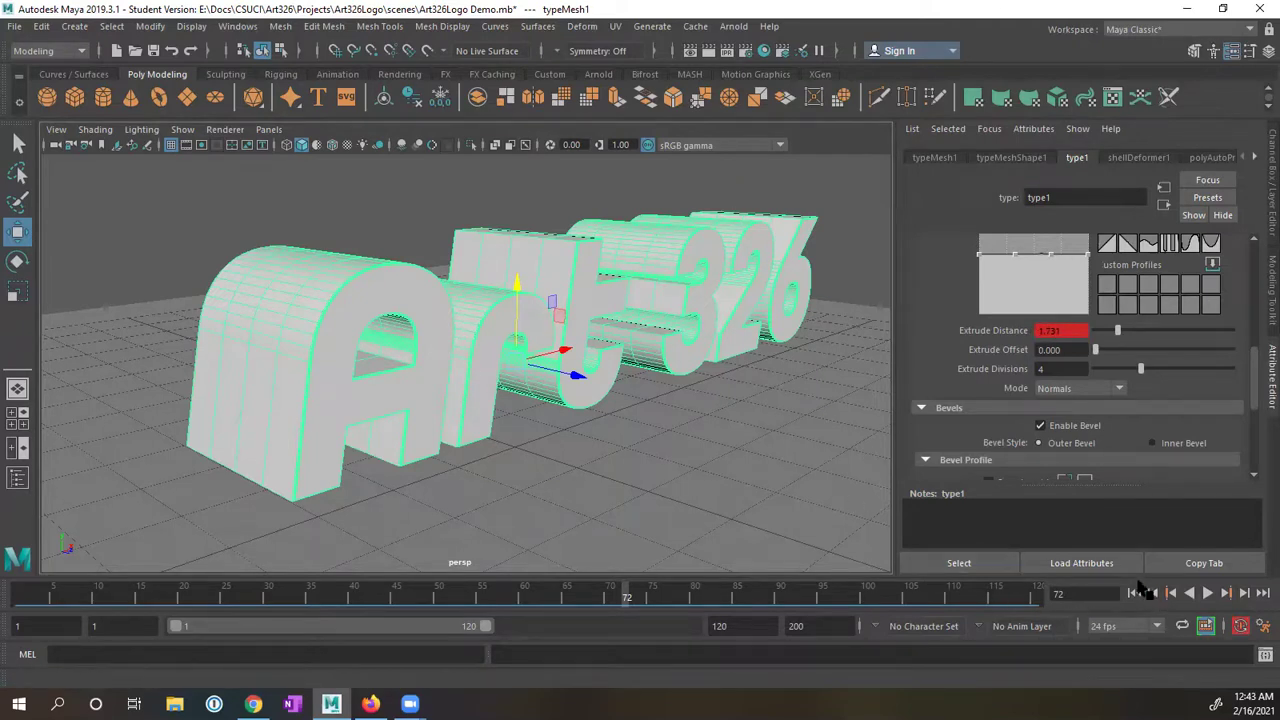
left_click(1207, 627)
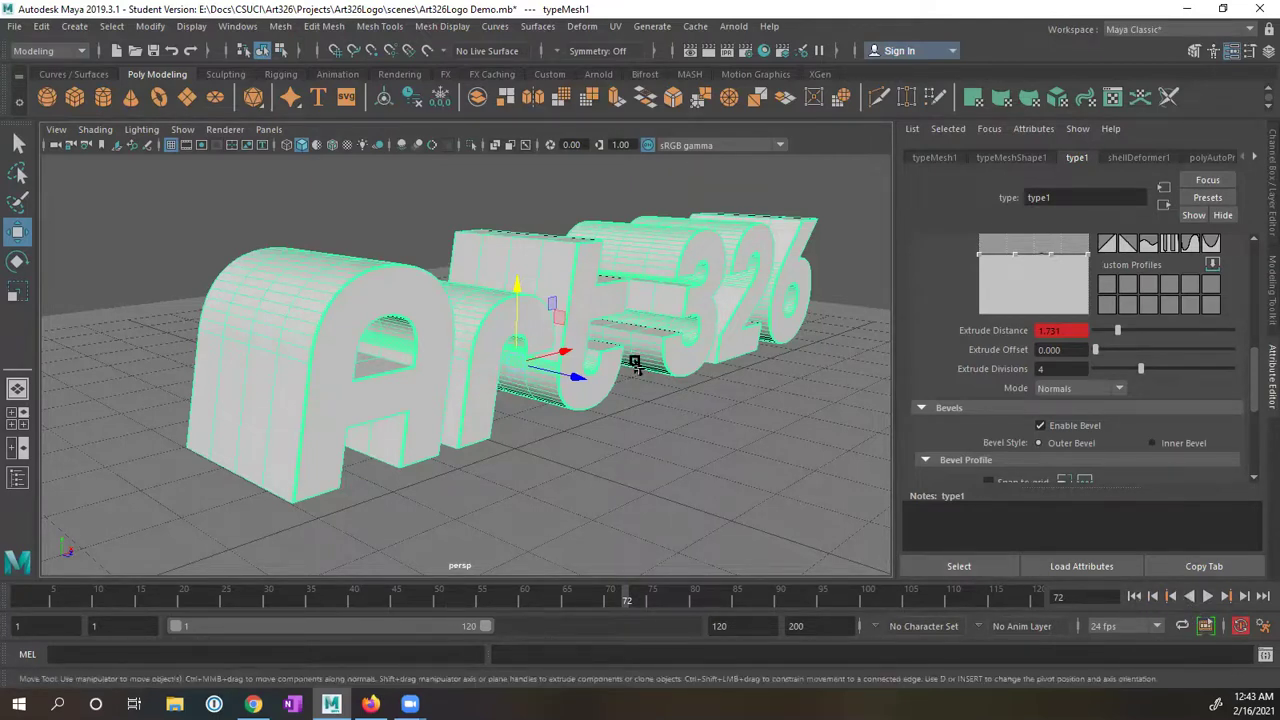
left_click(1135, 596)
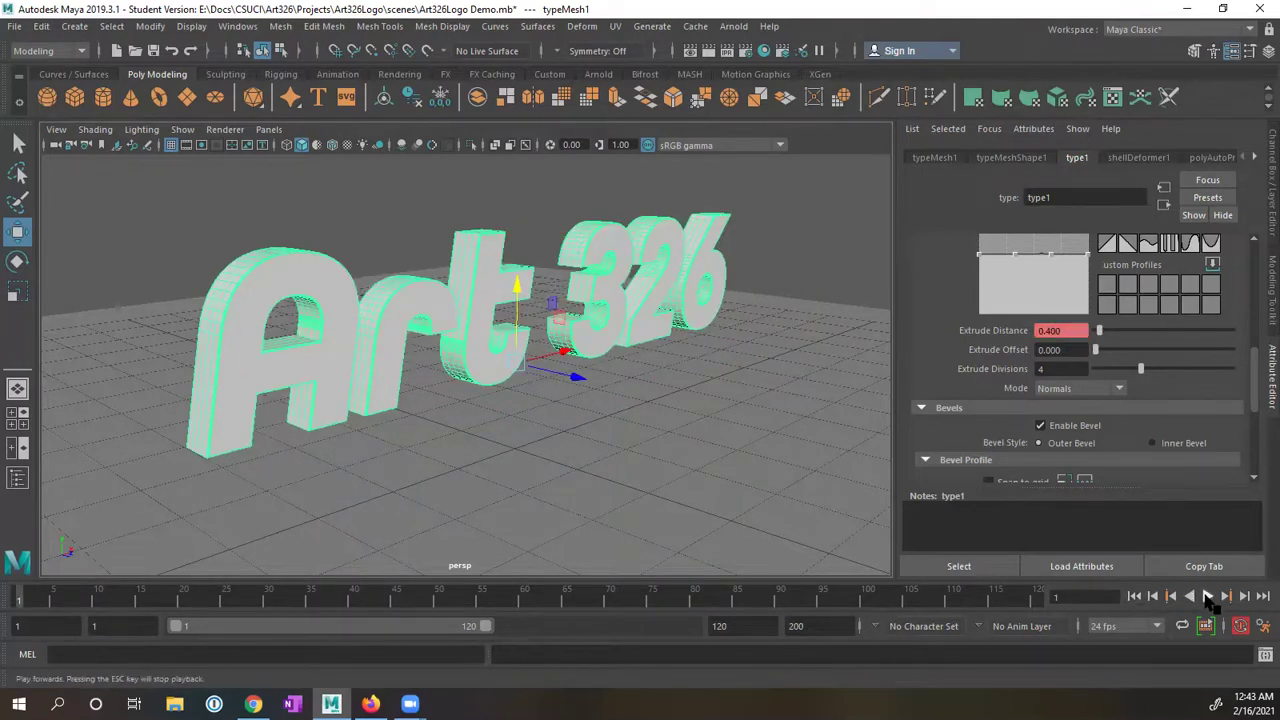
Play the extrusion animation and review the Extrude Distance curve, 0.4 to 1.7, in the Graph Editor
left_click(1208, 596)
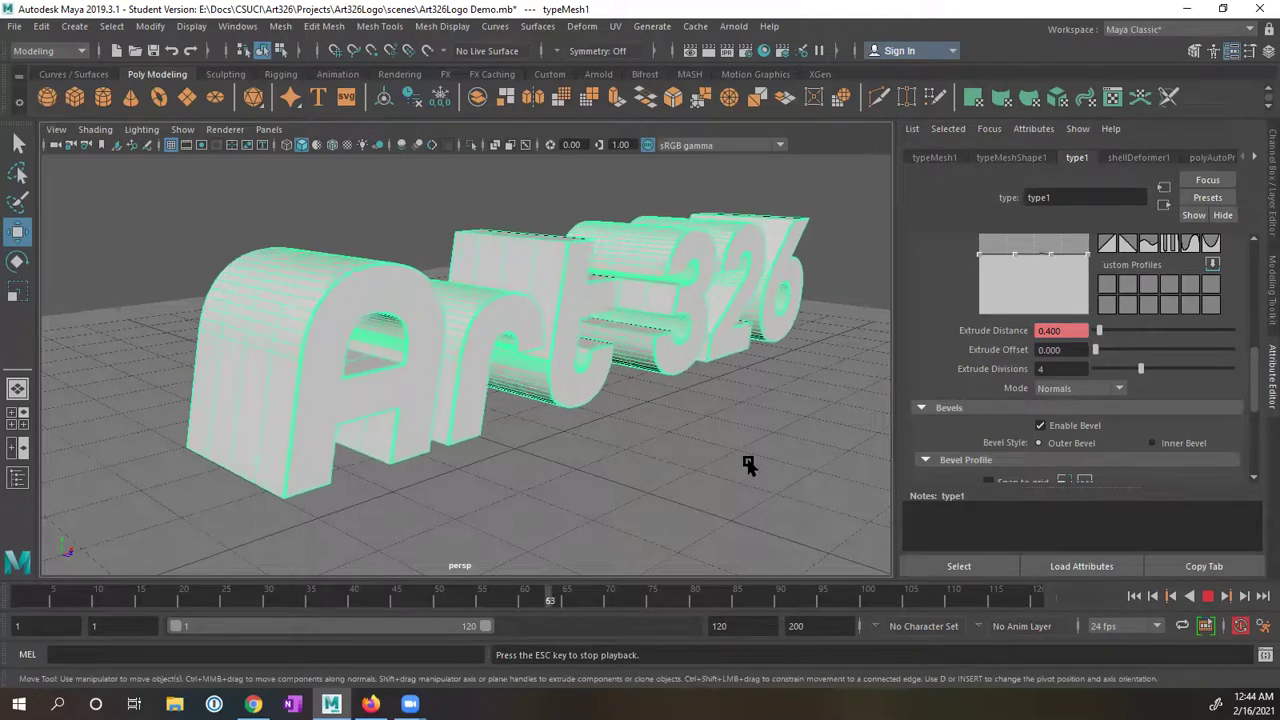
left_click(1208, 596)
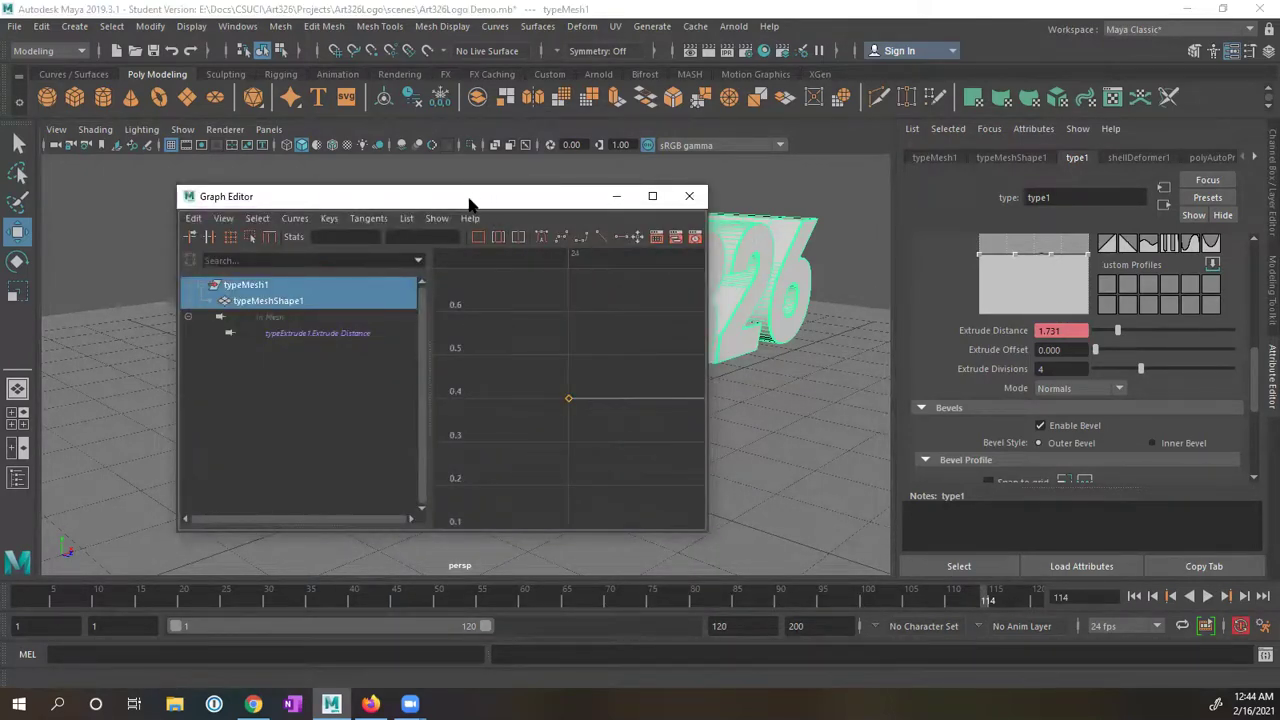
left_click_drag(470, 203, 442, 187)
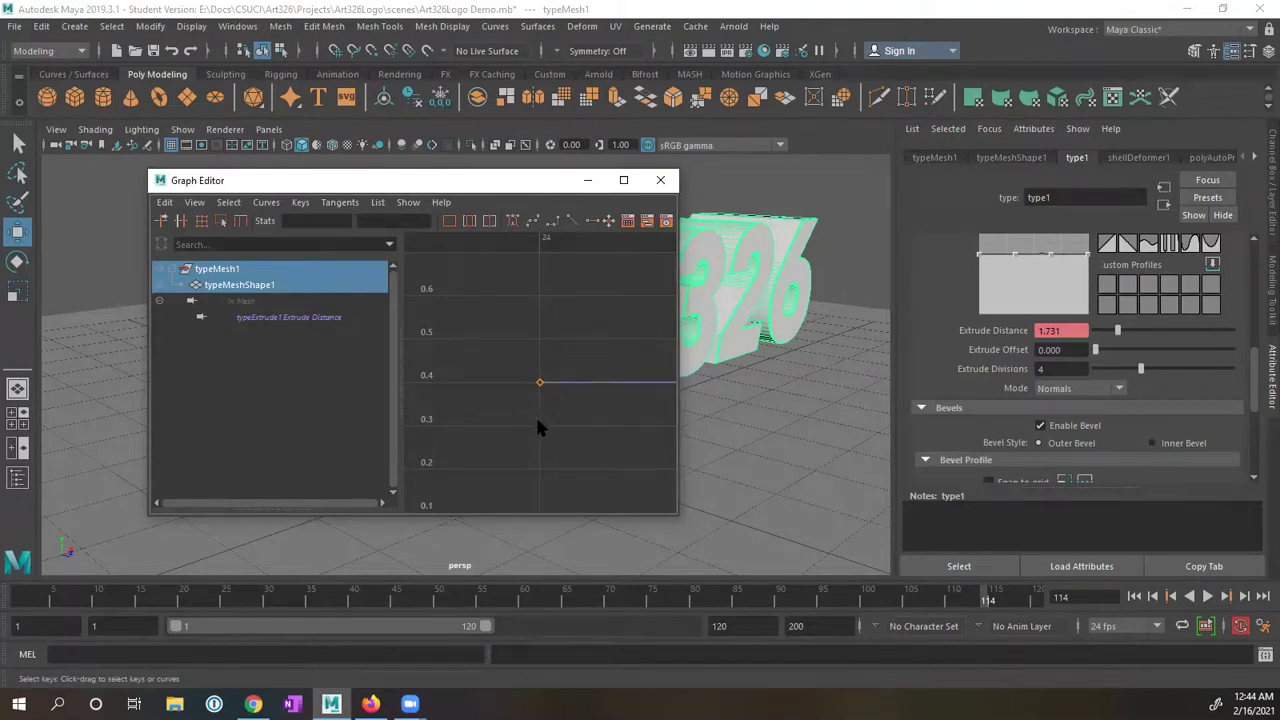
key("a")
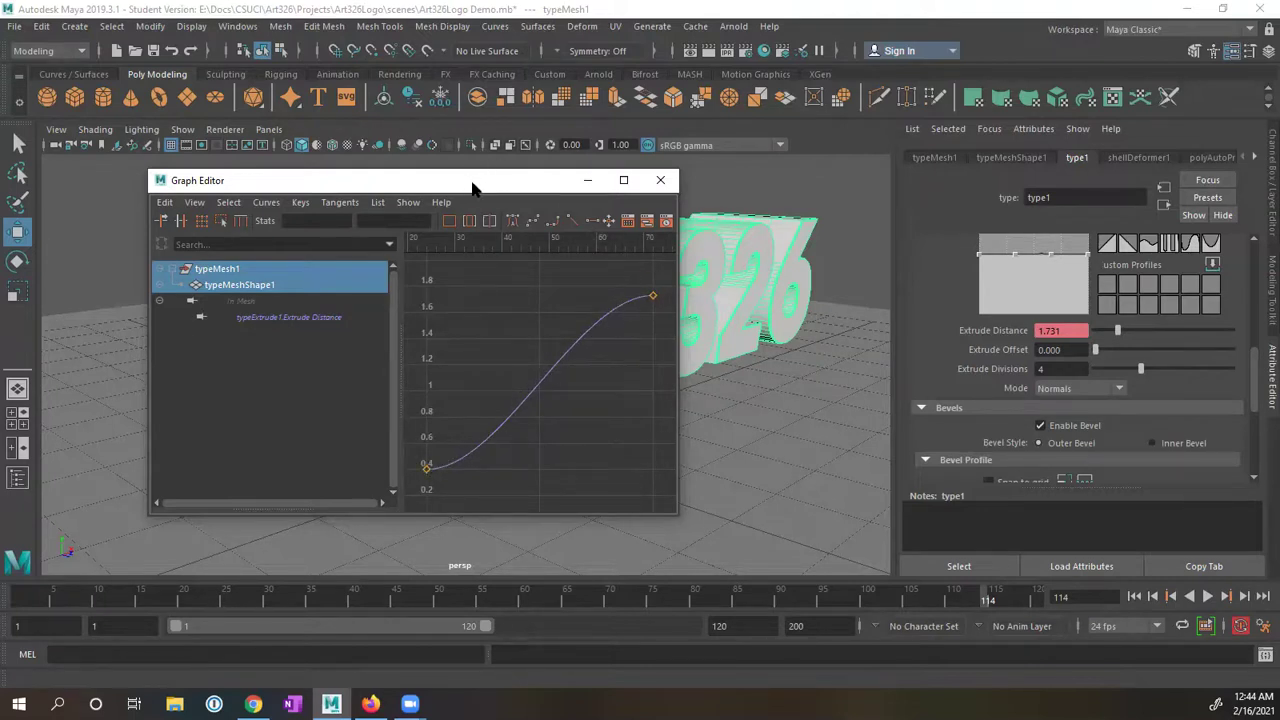
left_click_drag(474, 188, 888, 178)
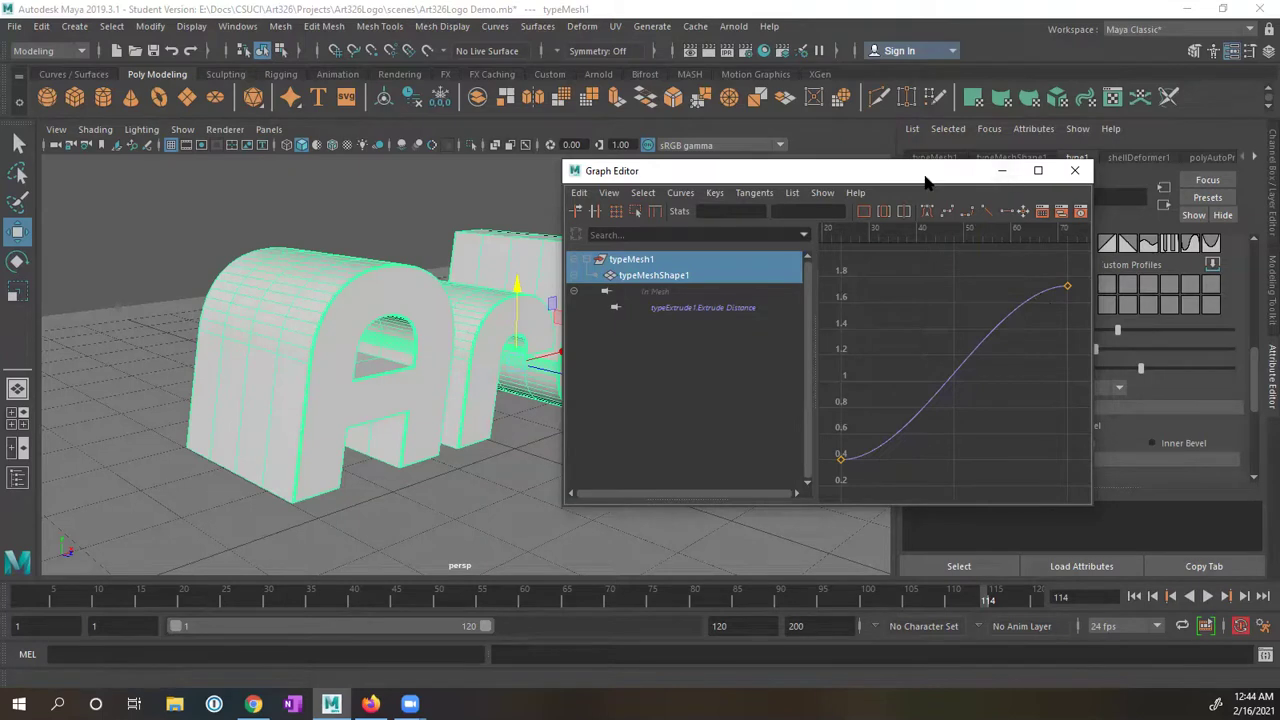
left_click_drag(925, 180, 945, 194)
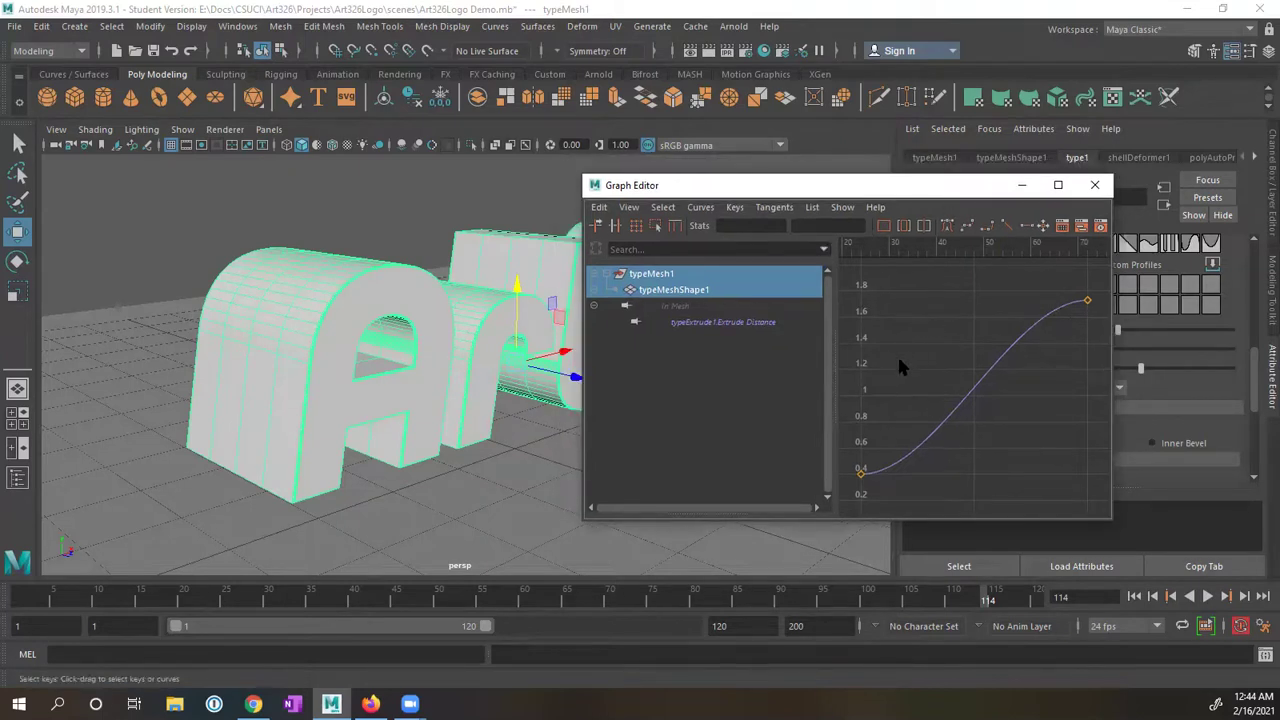
left_click(1207, 598)
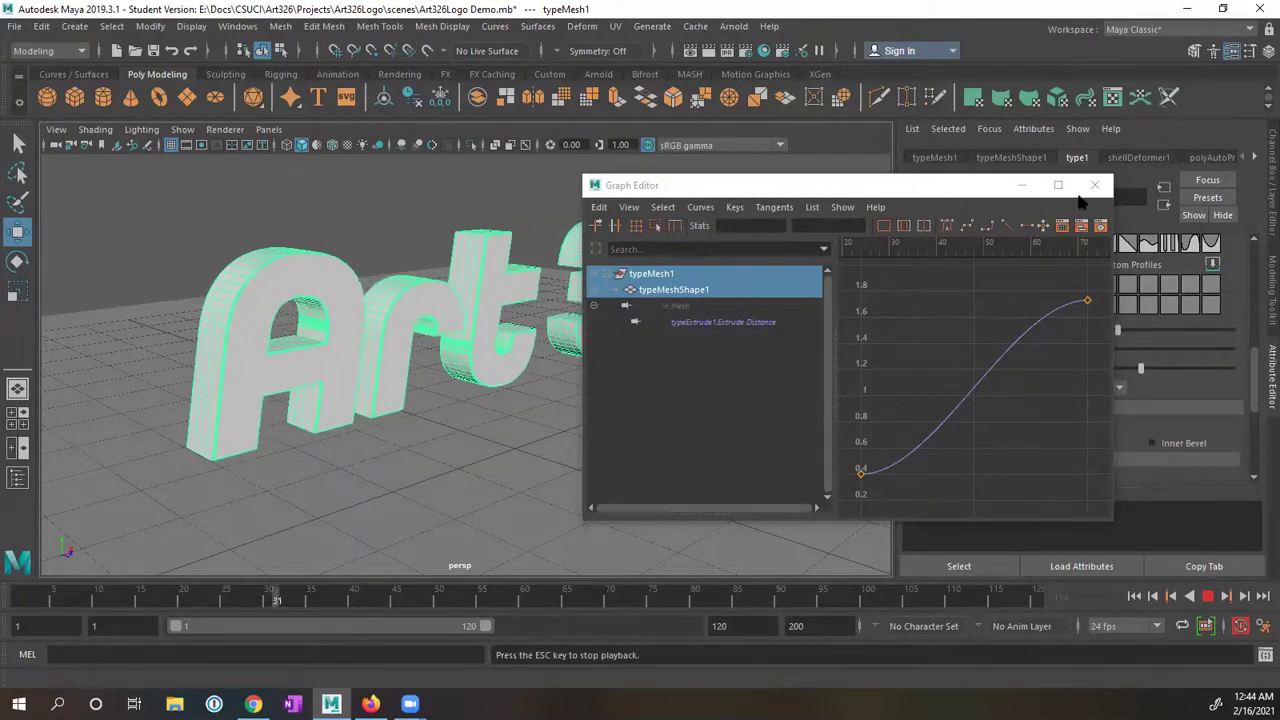
left_click(1094, 185)
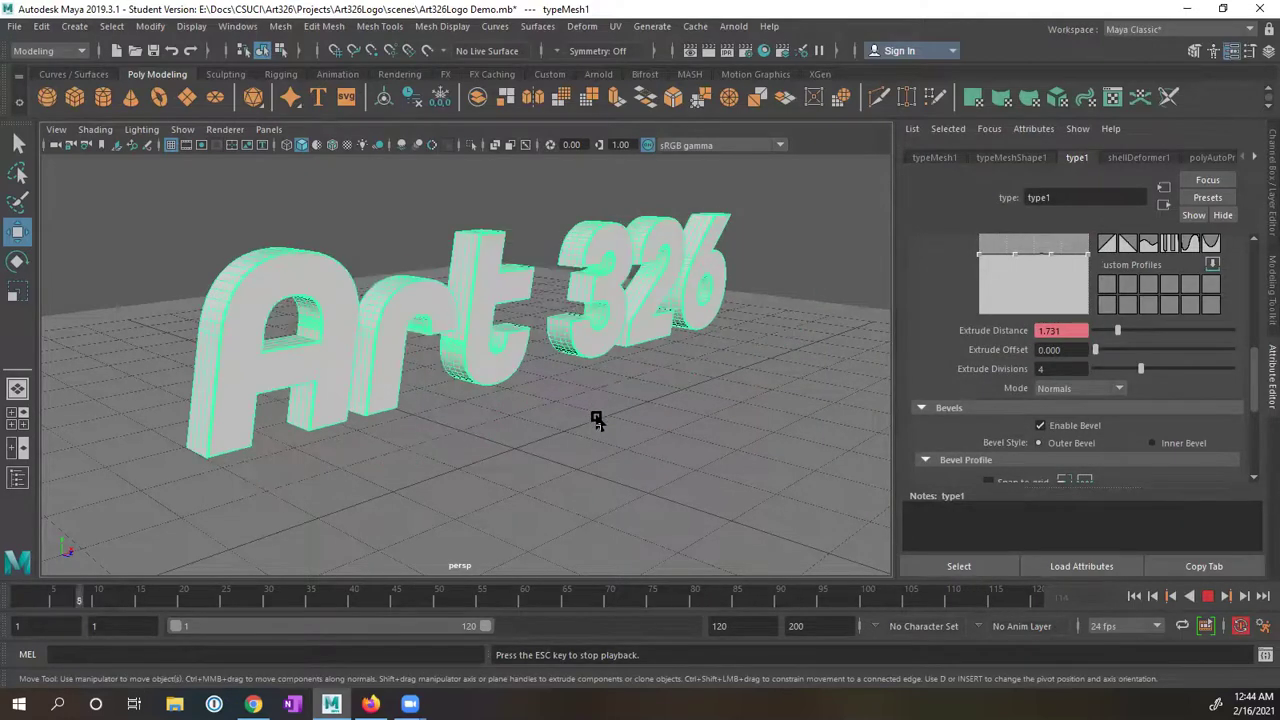
Stop playback at frame 78 and orbit the camera around the fully extruded Art 326 text
left_click(1208, 596)
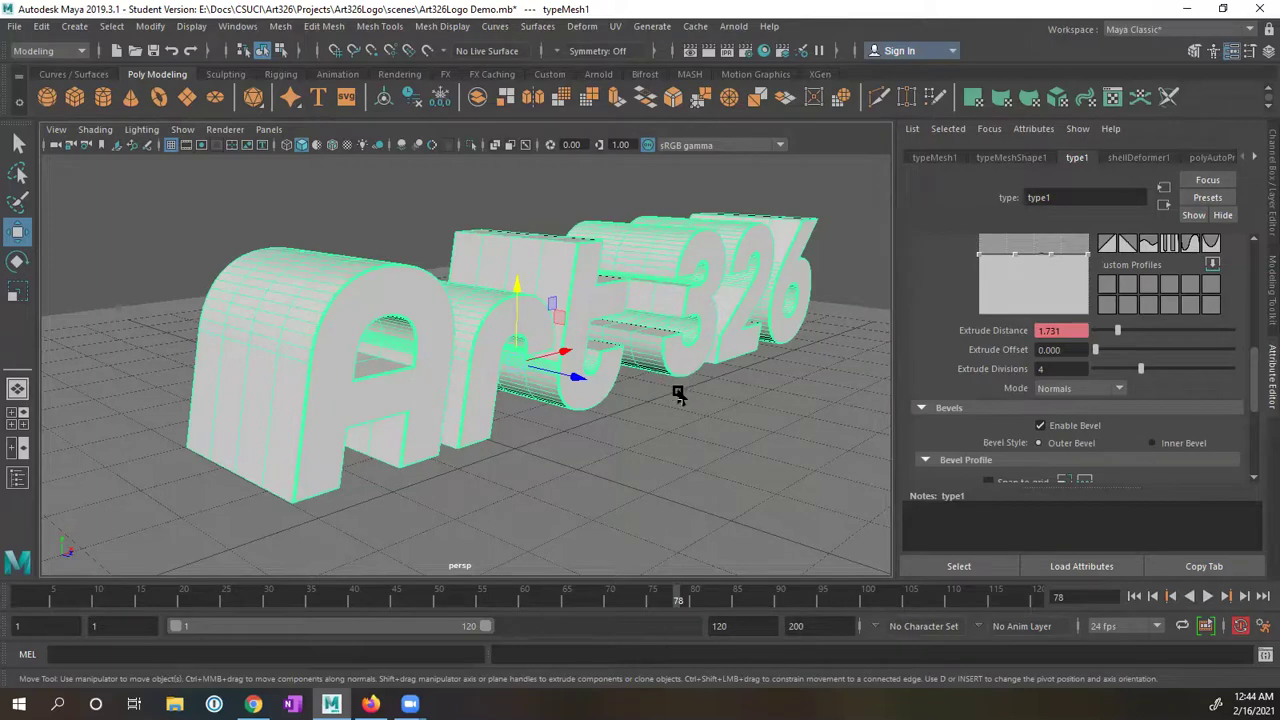
left_click_drag(678, 396, 512, 414, "alt")
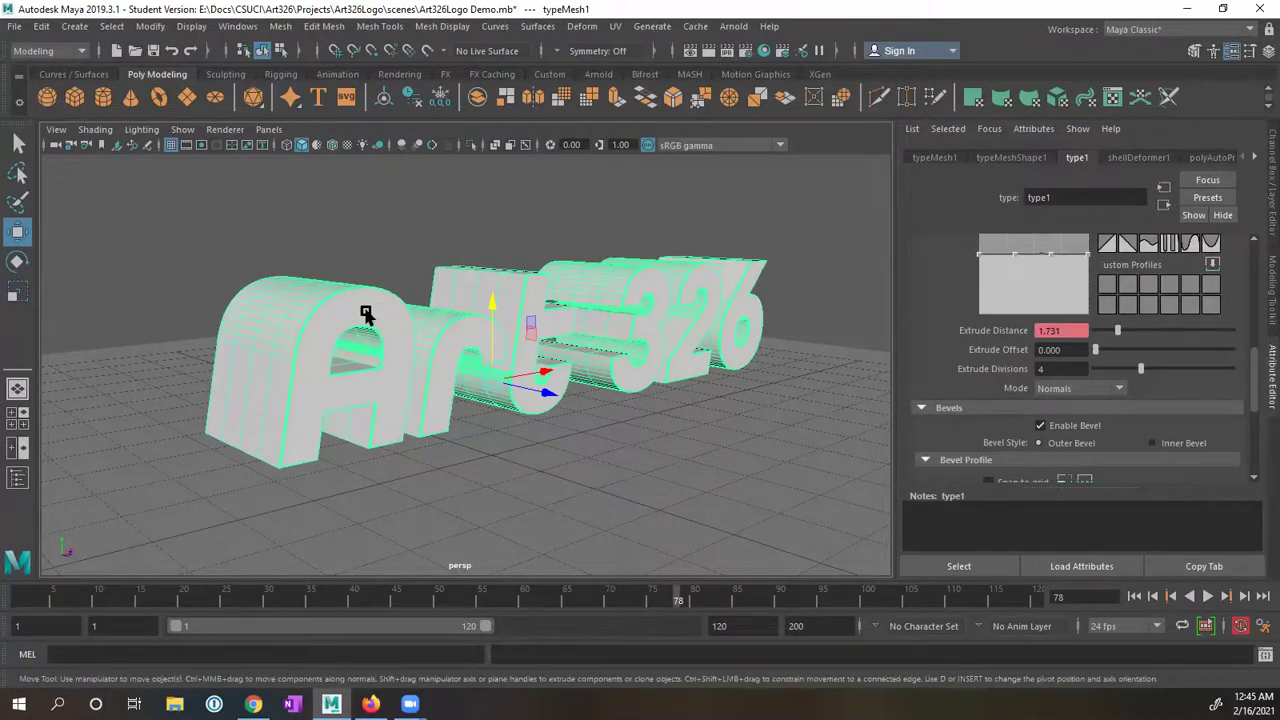
In the Hypershade, select the typeBlinn material and inspect its white Color swatch
left_click(764, 51)
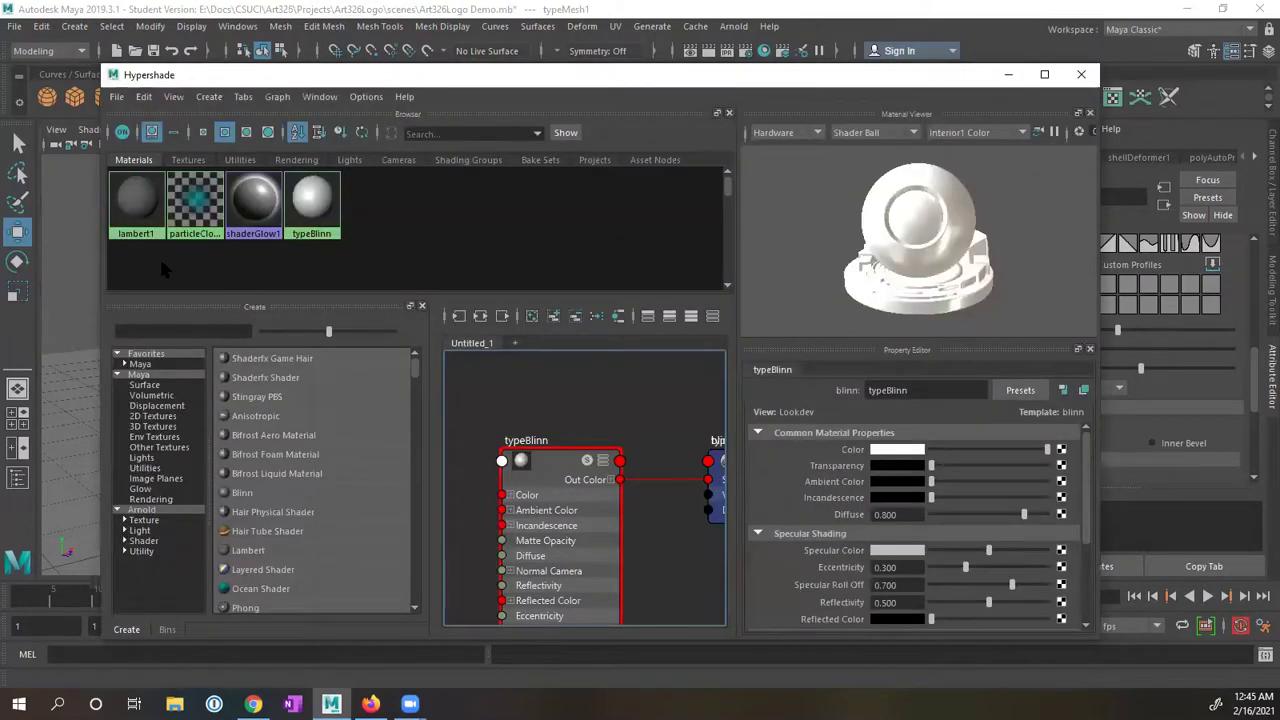
left_click(312, 200)
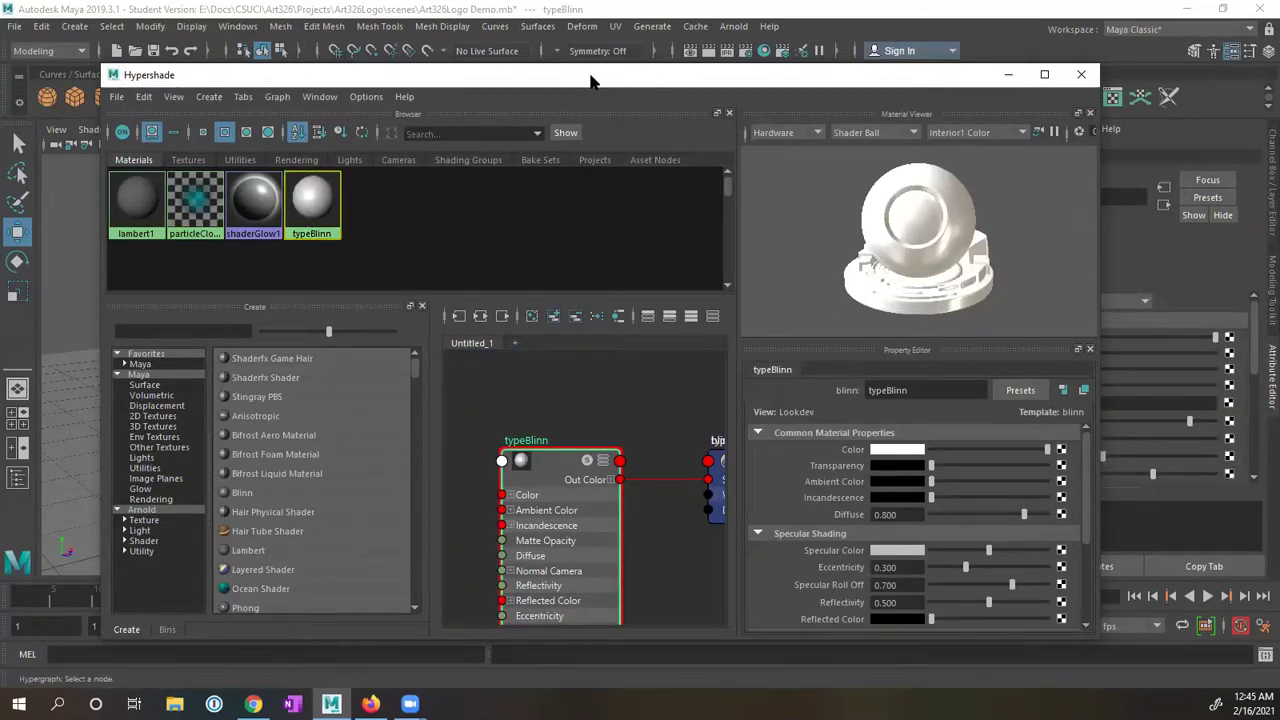
left_click_drag(590, 82, 631, 89)
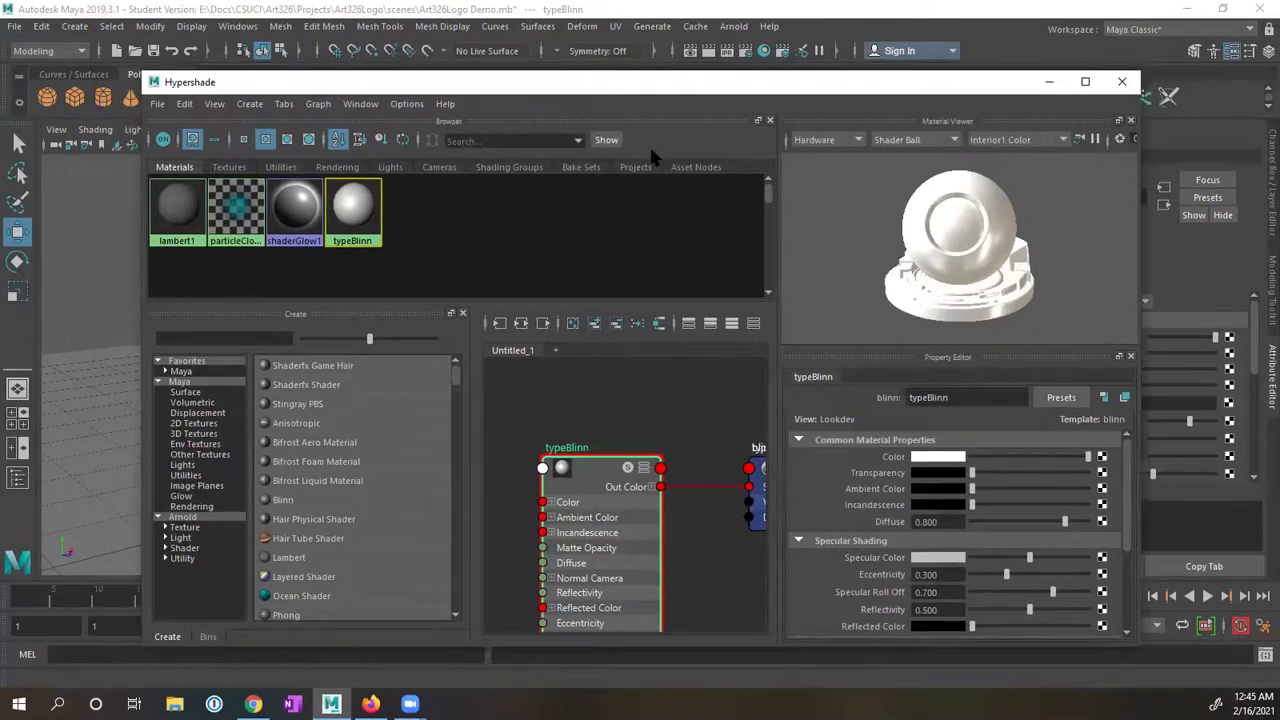
left_click(955, 458)
Set a key on typeBlinn's white Color at frame 1, then close the Hypershade
left_click(1122, 81)
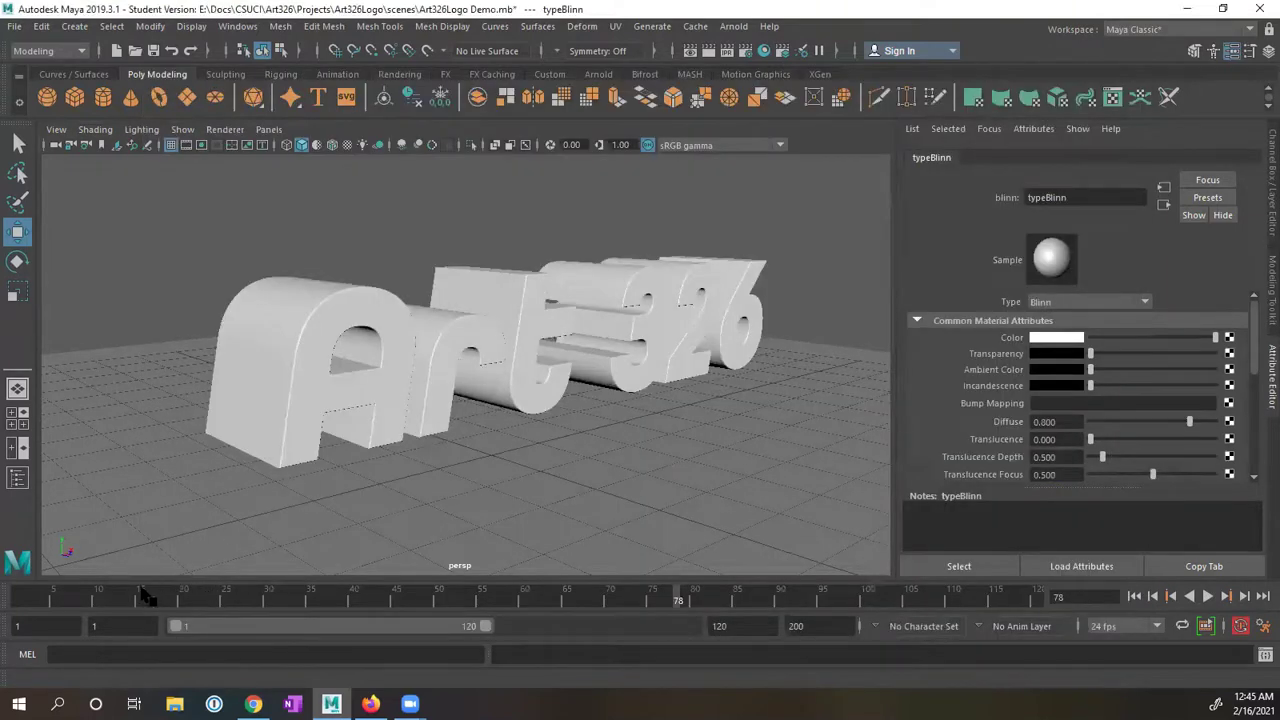
mouse_move(165, 597)
left_mouse_down()
mouse_move(271, 600)
mouse_move(220, 612)
left_mouse_up()
left_click(18, 600)
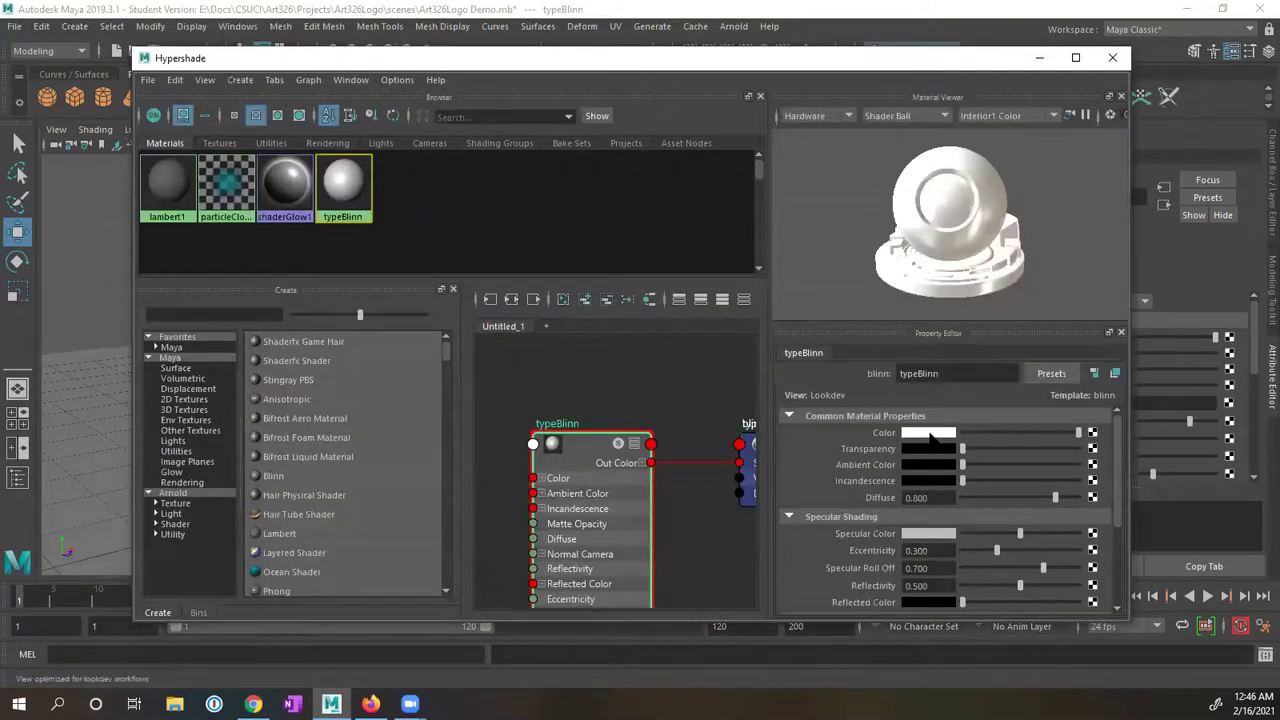
right_click(886, 432)
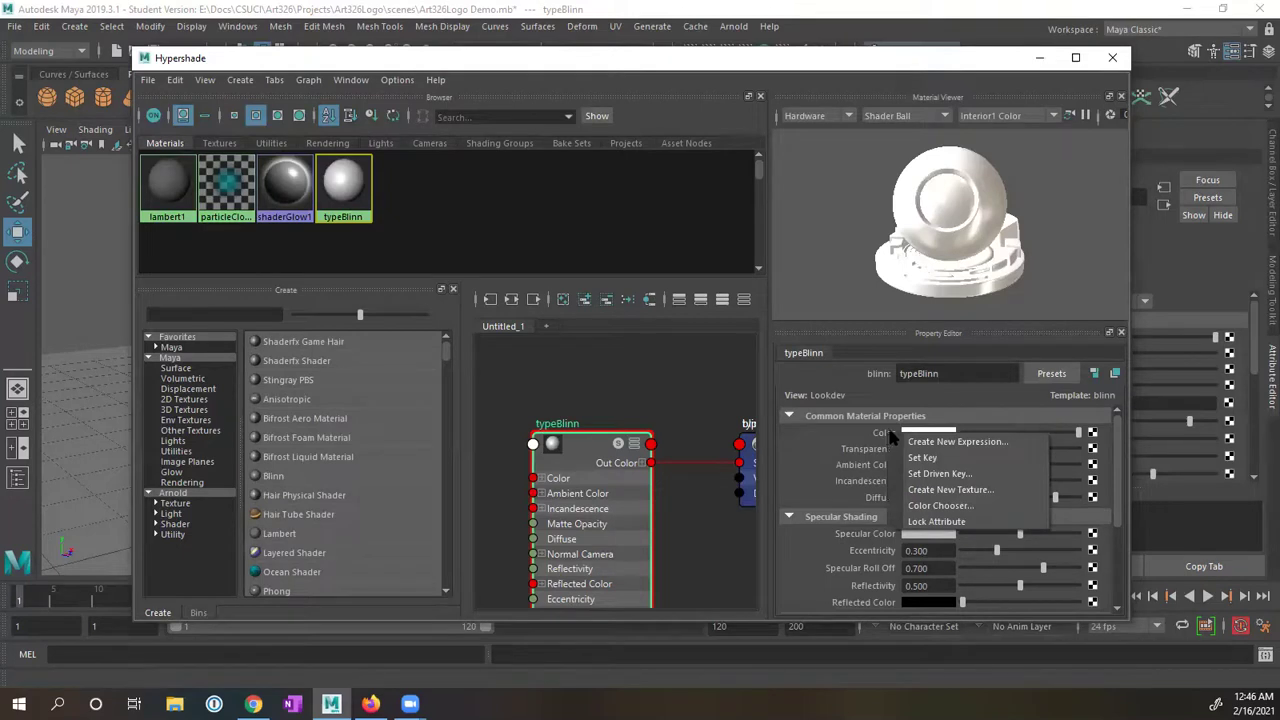
left_click(920, 458)
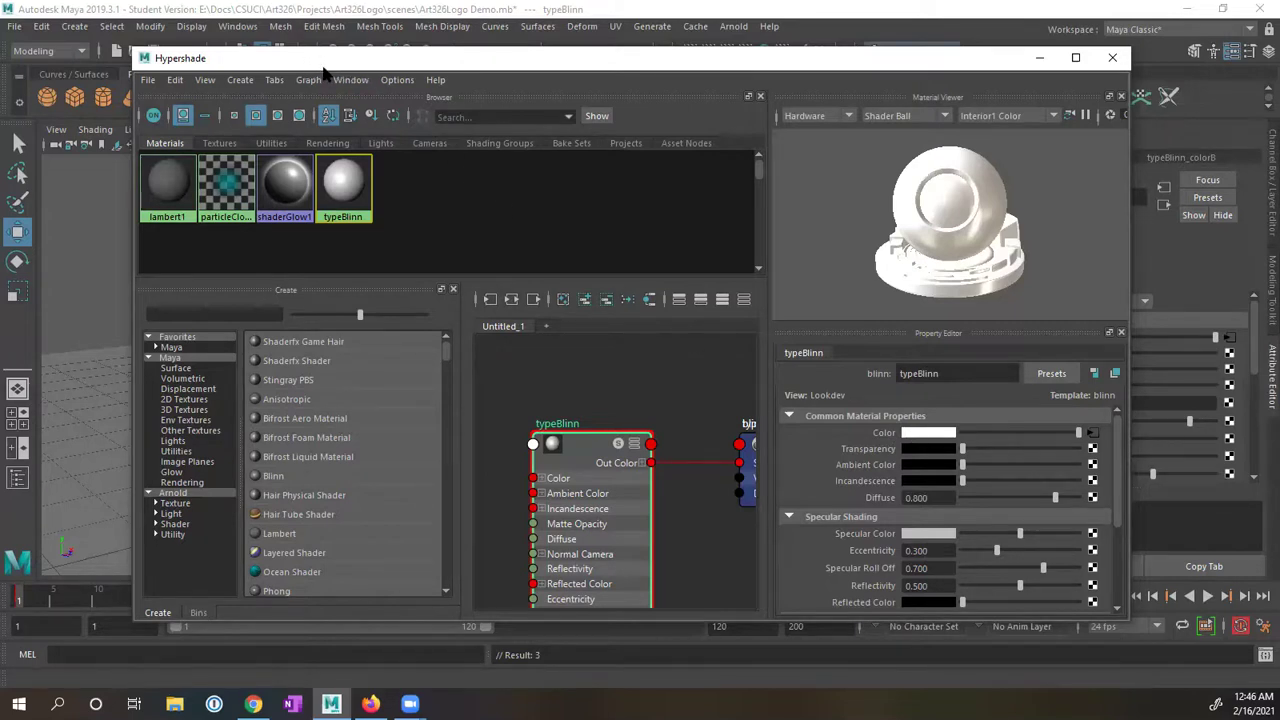
left_click_drag(322, 66, 312, 67)
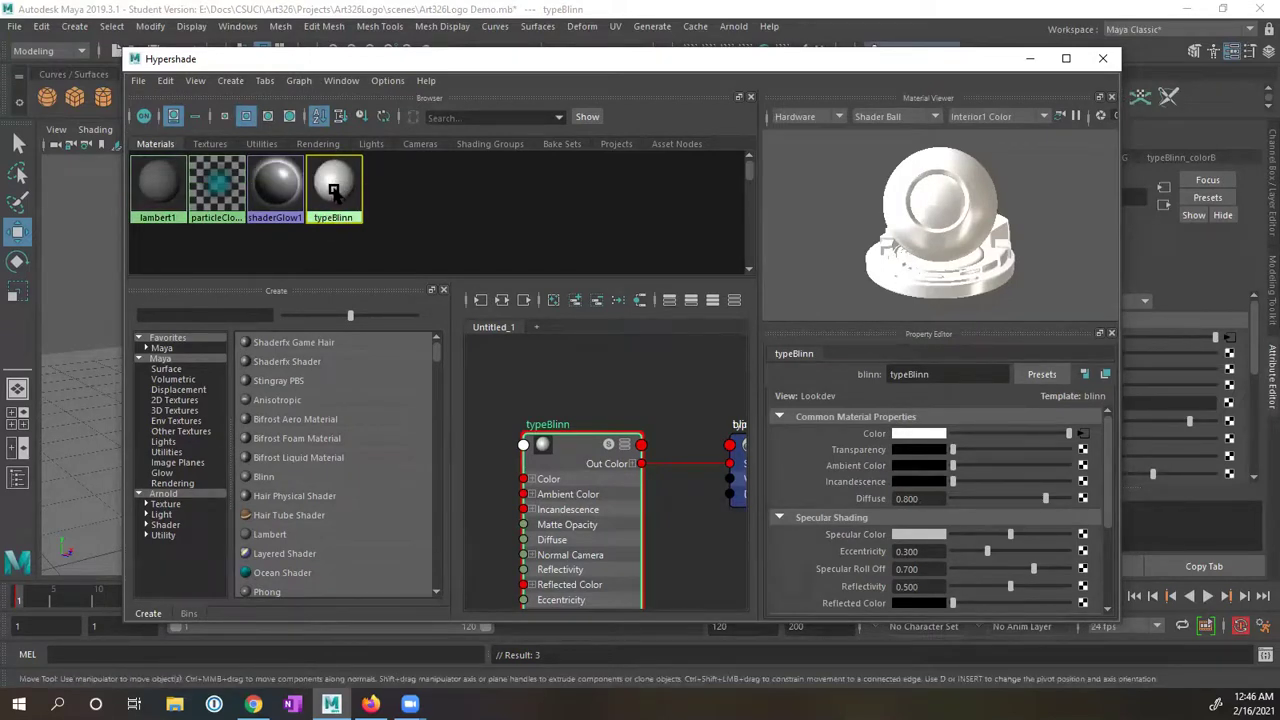
left_click(1103, 60)
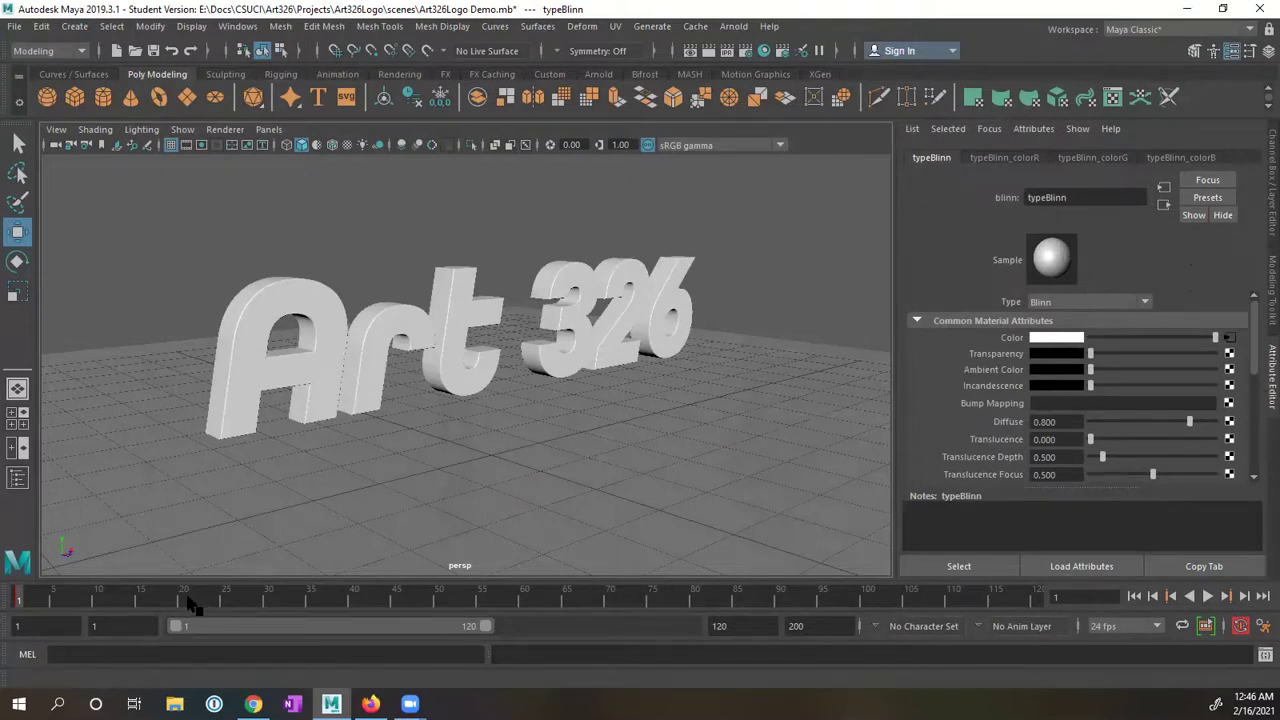
Change the typeBlinn colour to red at frame 24 and play the animation
left_click_drag(188, 600, 220, 607)
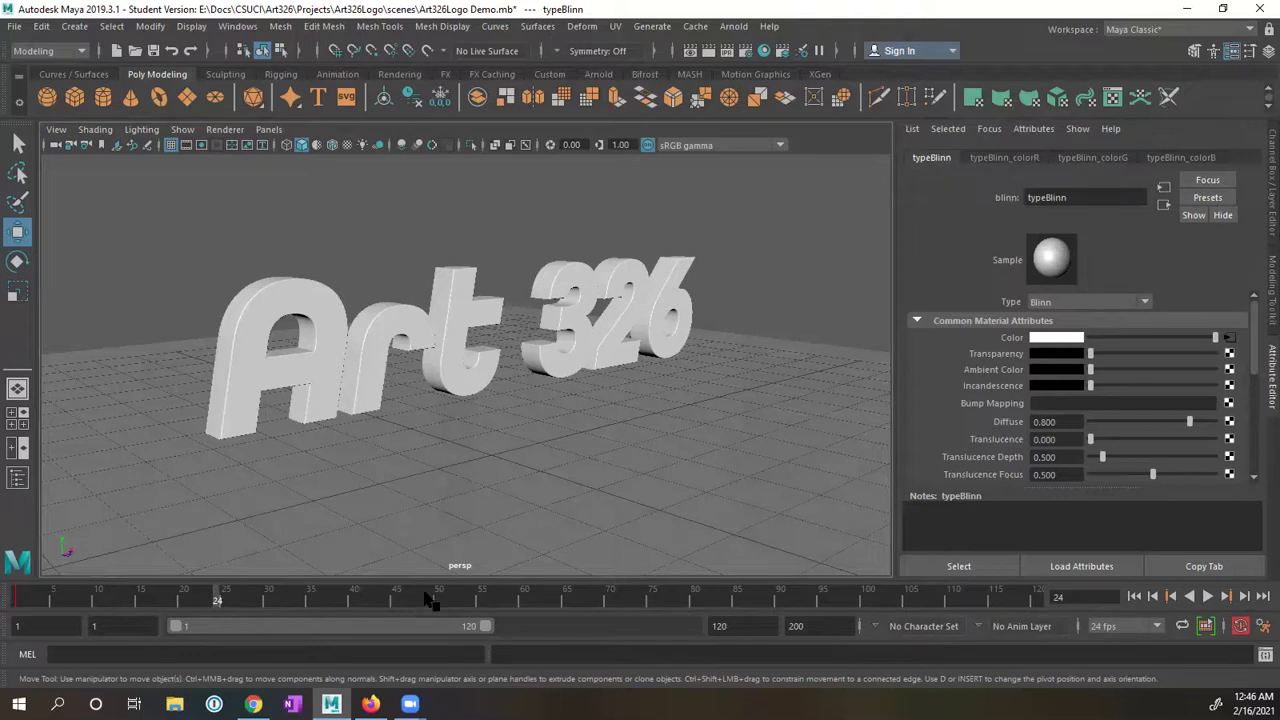
left_click(1063, 340)
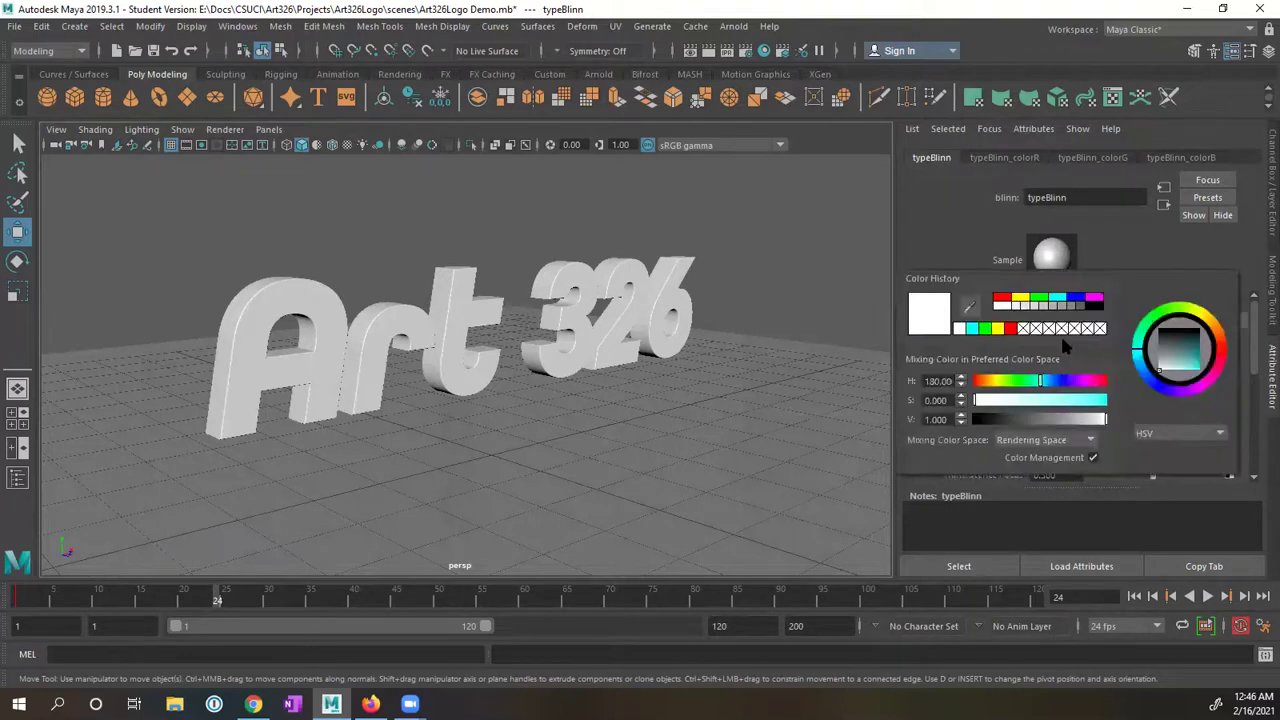
left_click(1002, 300)
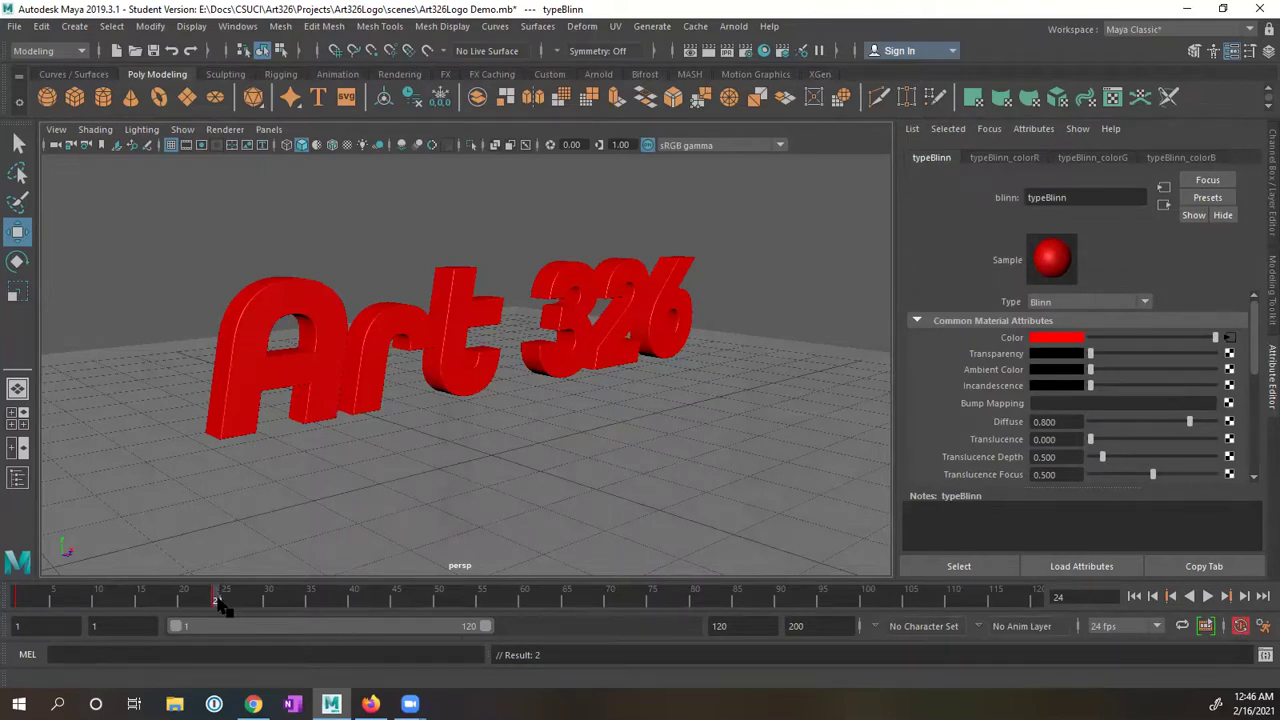
key("alt+v")
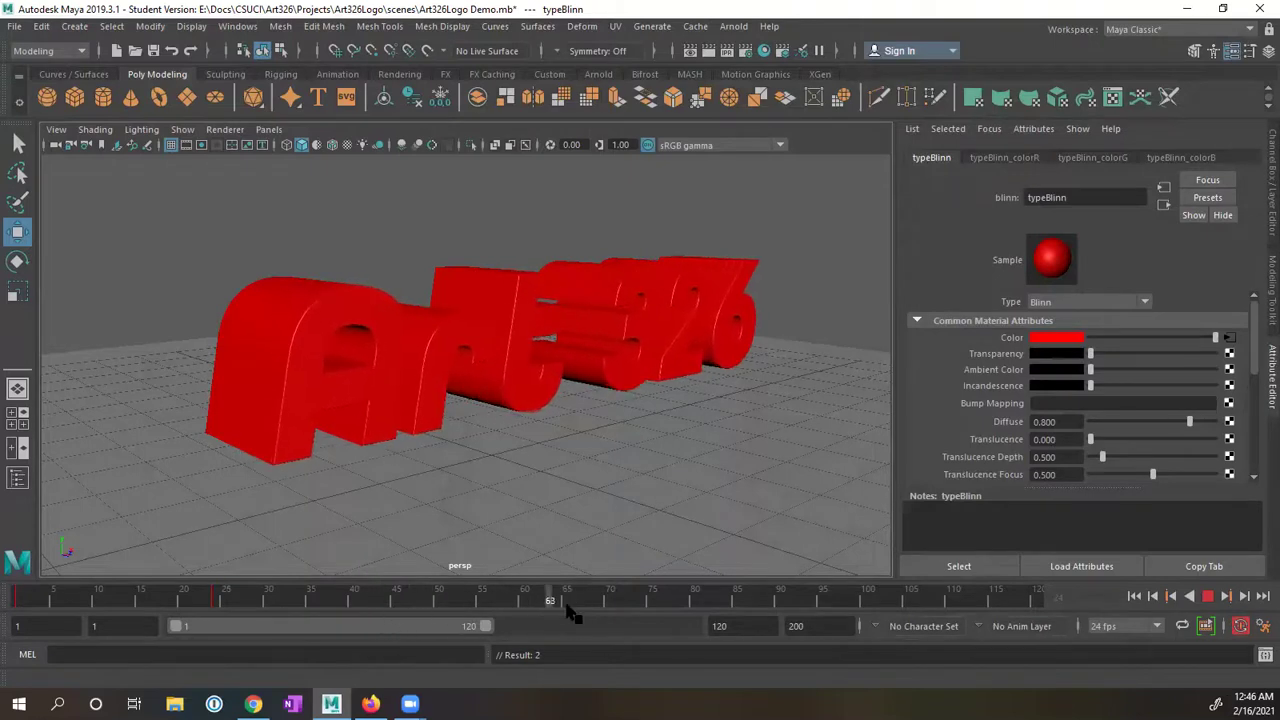
Change the typeBlinn colour to yellow at about frame 72
left_click_drag(664, 614, 626, 604)
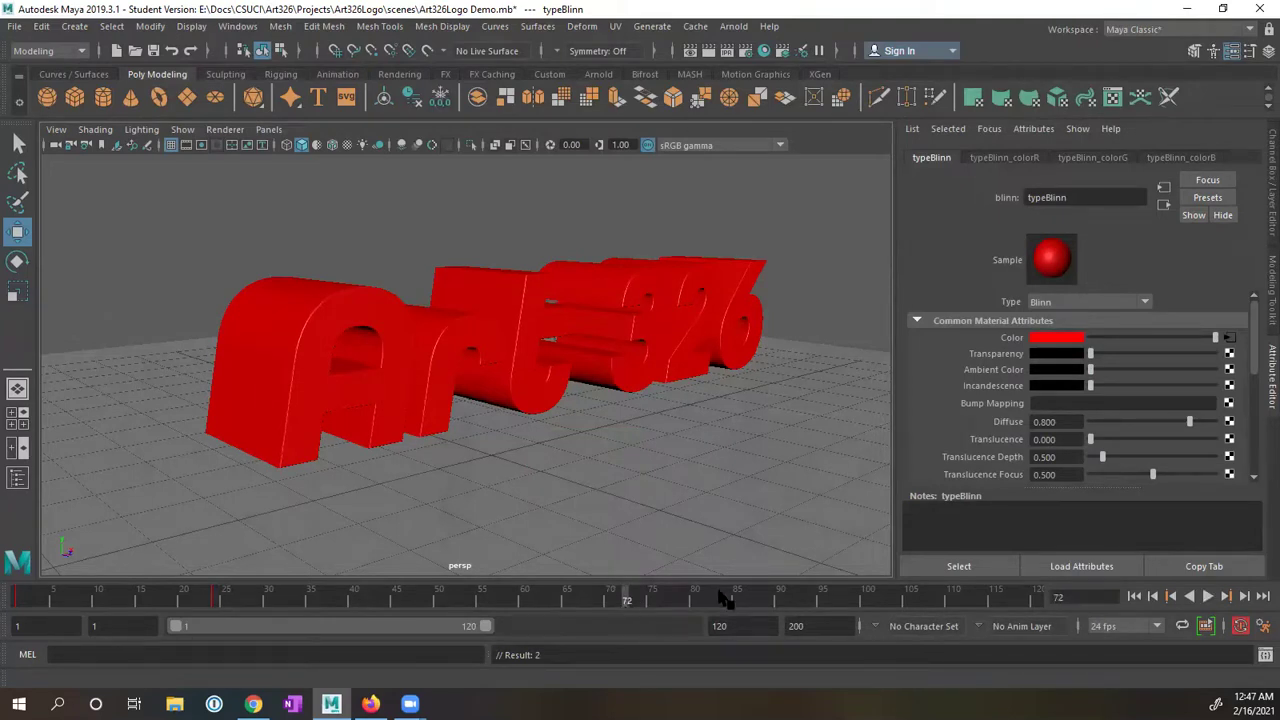
left_click(1060, 339)
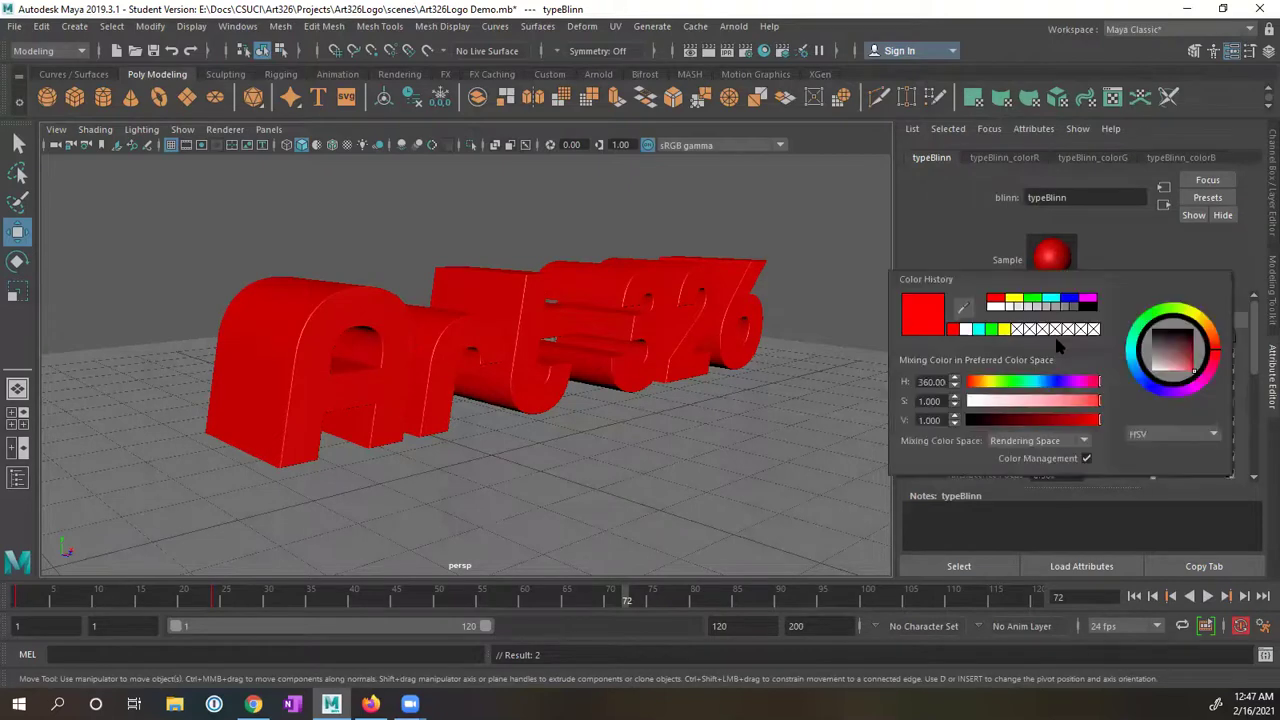
left_click(1014, 300)
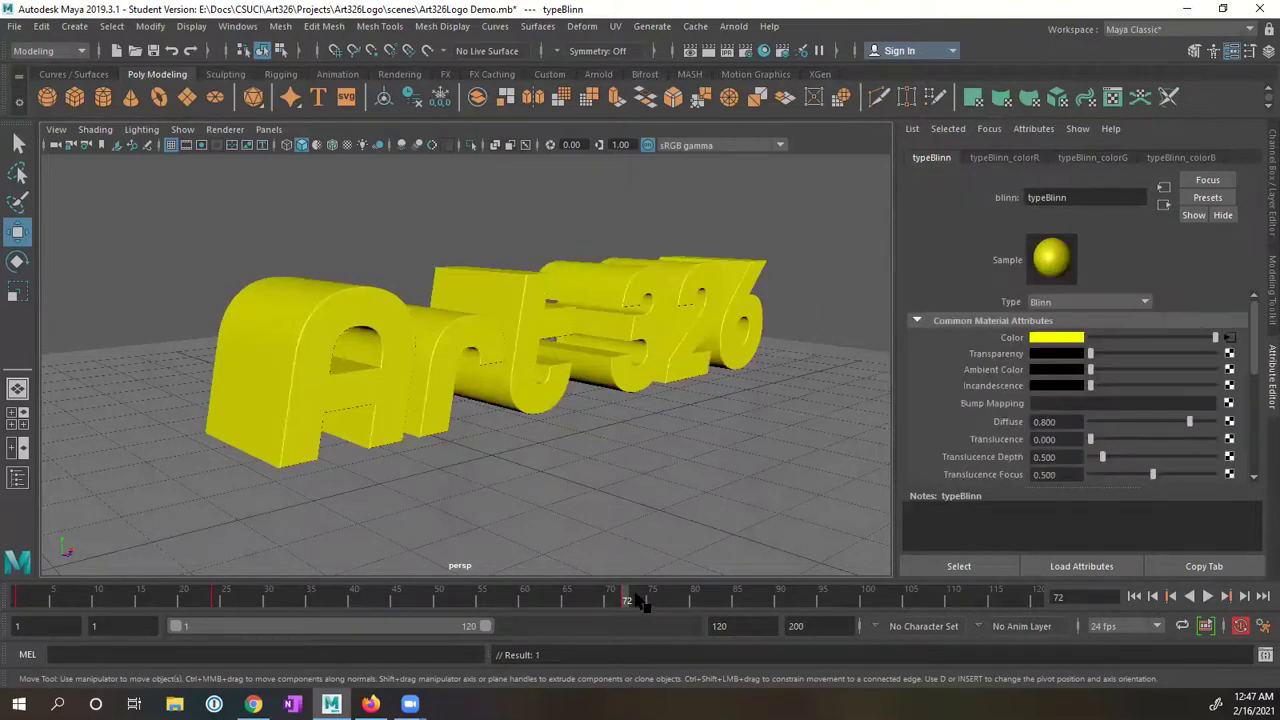
Set the typeBlinn colour back to white at frame 96 by removing saturation
left_click_drag(640, 600, 831, 605)
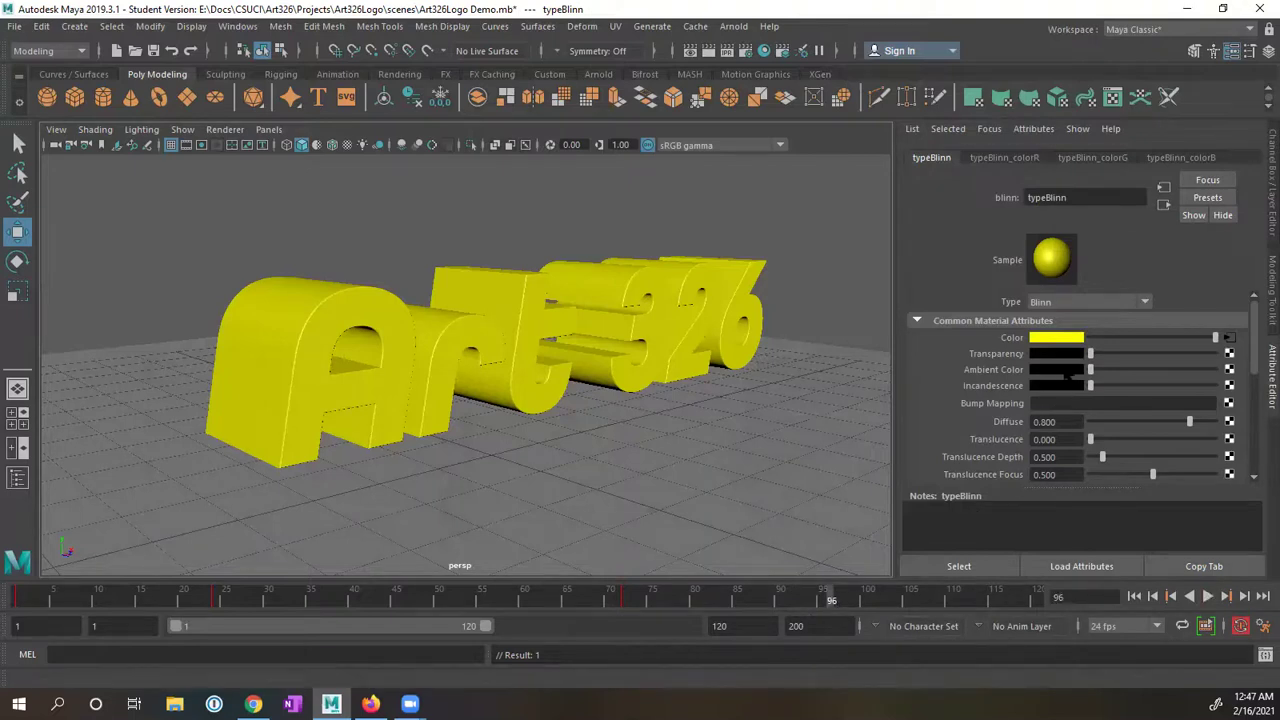
left_click(1070, 340)
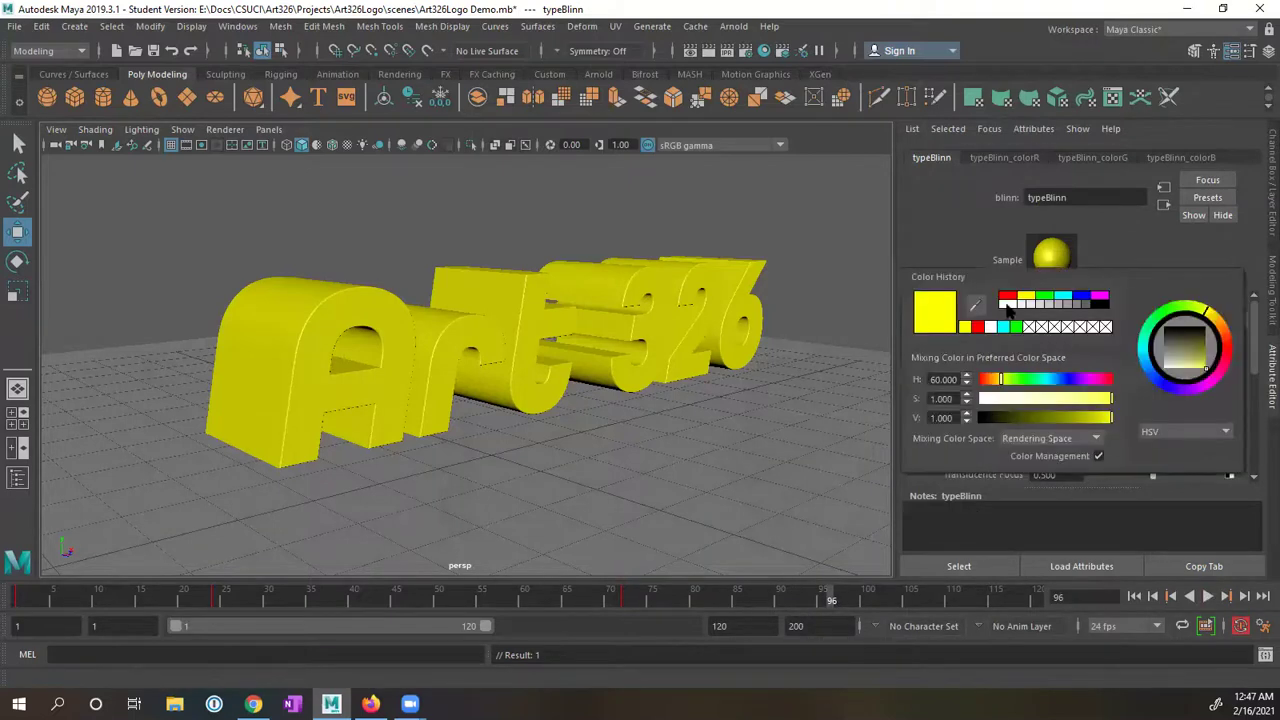
left_click(1005, 304)
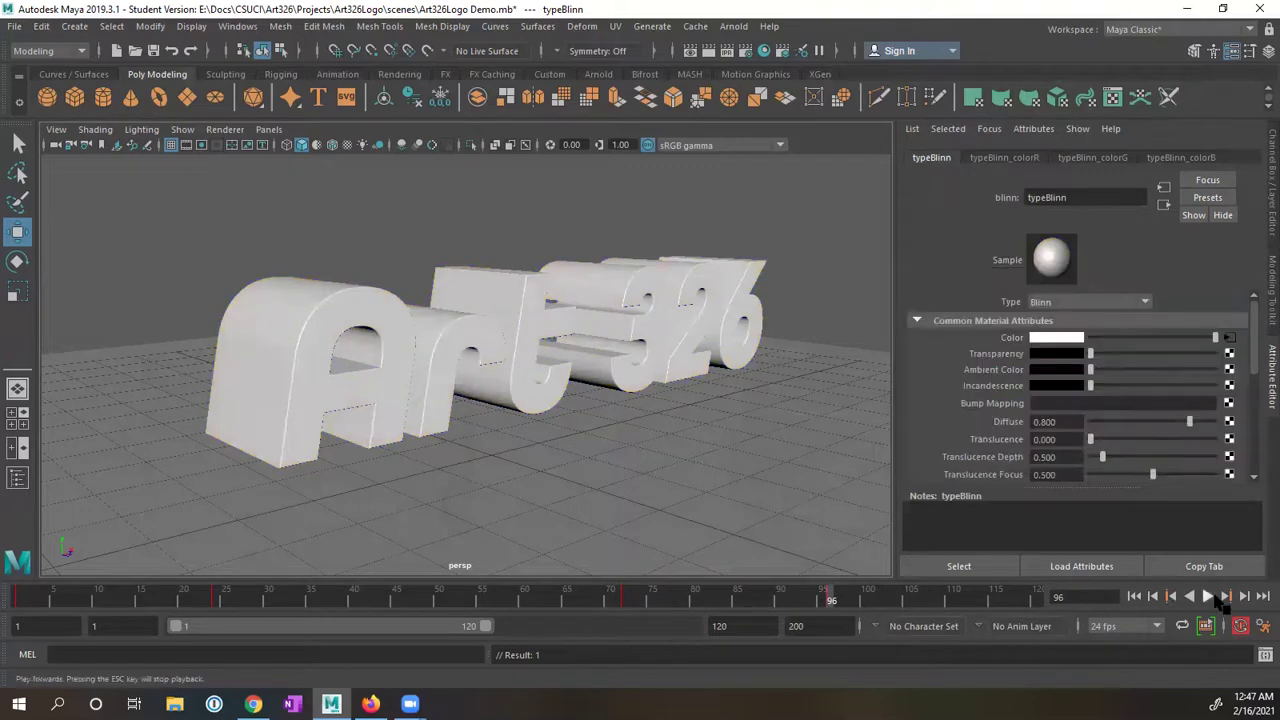
Preview the colour animation from frame 1, then scrub back to frame 65
left_click(1207, 596)
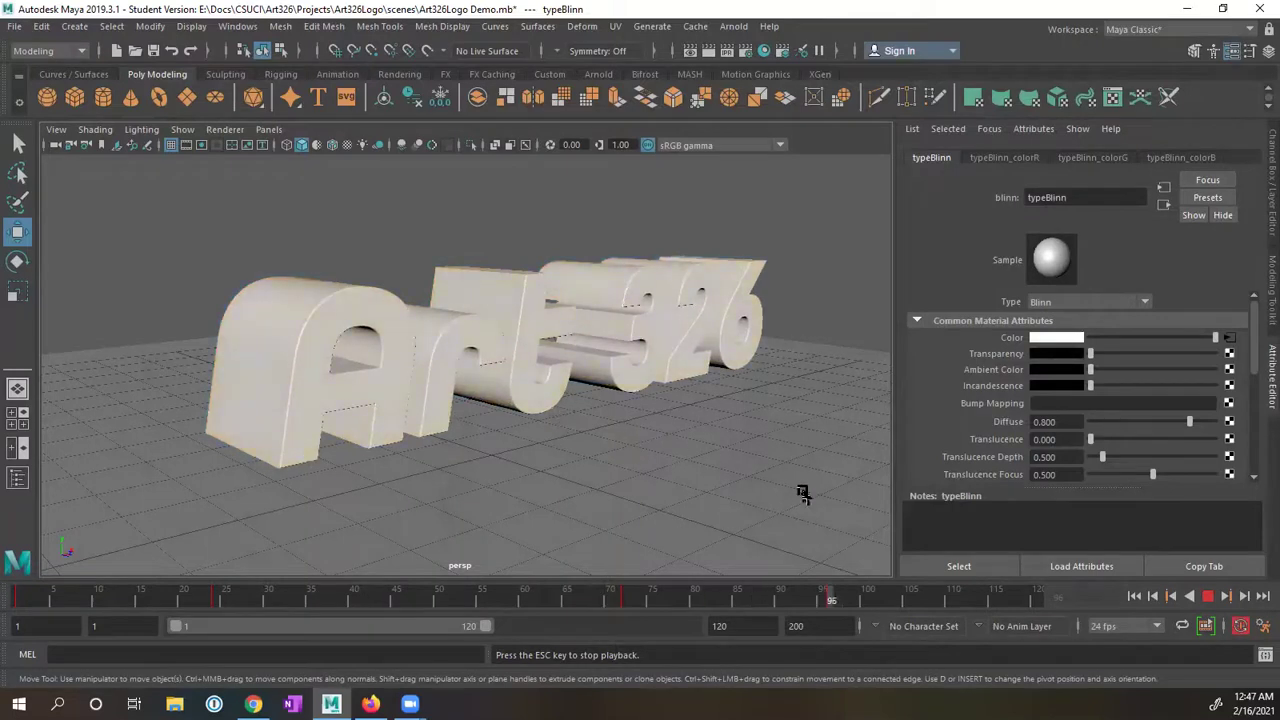
left_click(1207, 596)
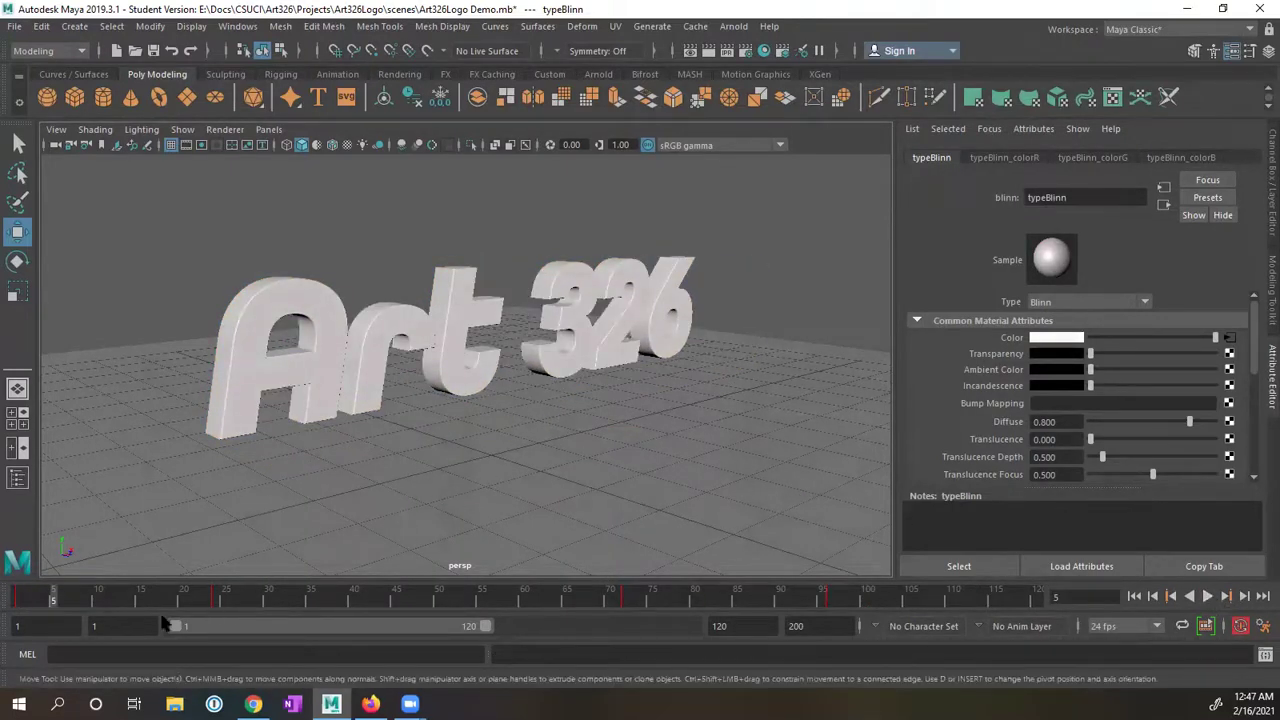
left_click(18, 602)
key("alt+v")
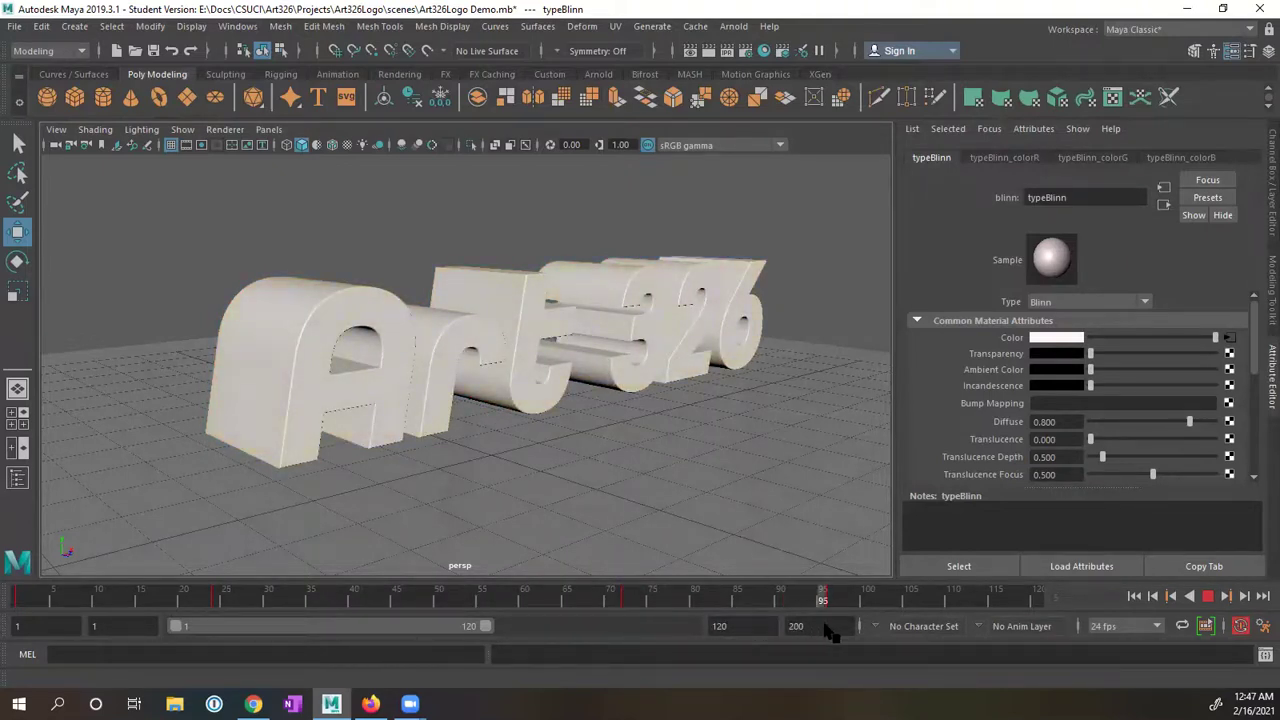
left_click_drag(866, 626, 563, 620)
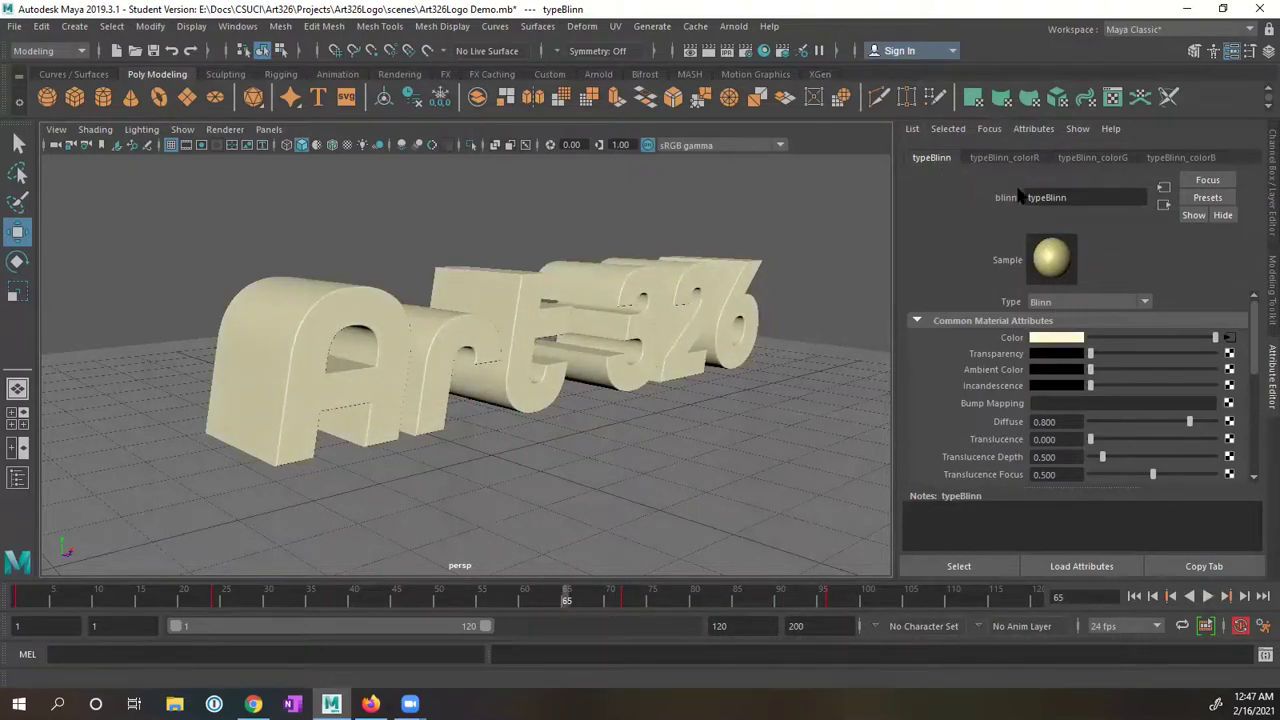
Open the Graph Editor, then move and enlarge it beside the material
left_click(237, 26)
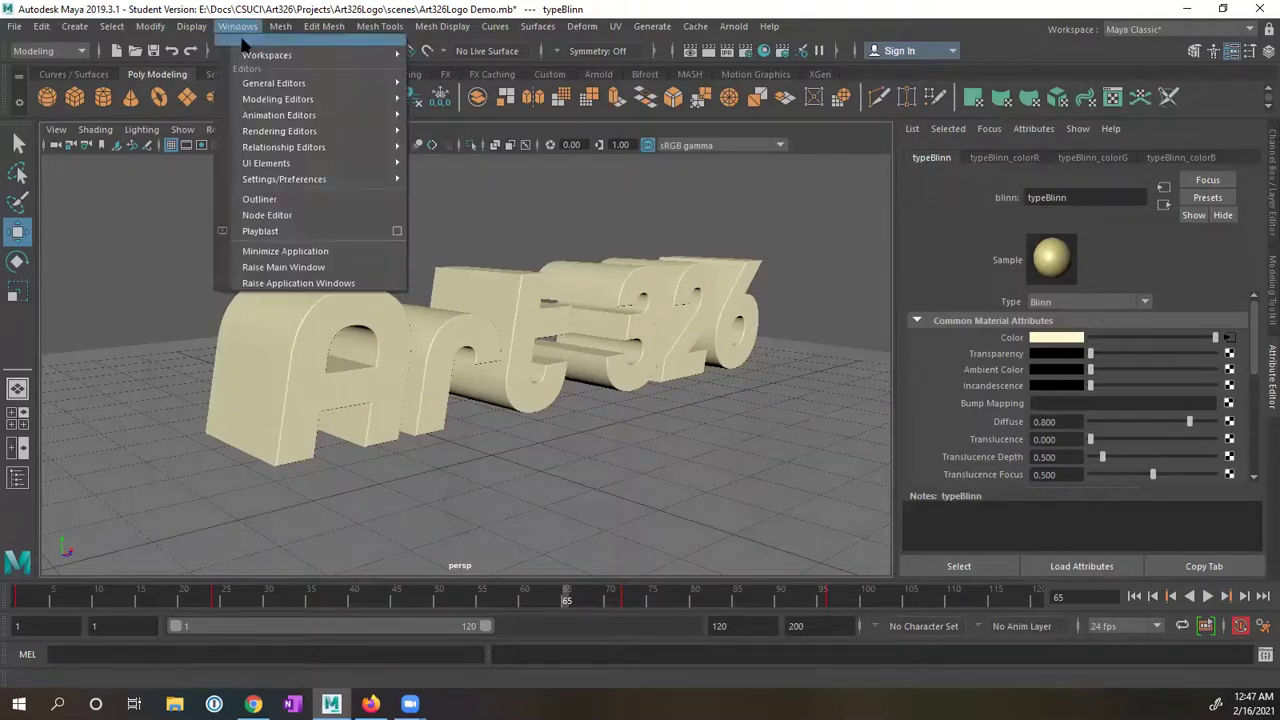
mouse_move(313, 115)
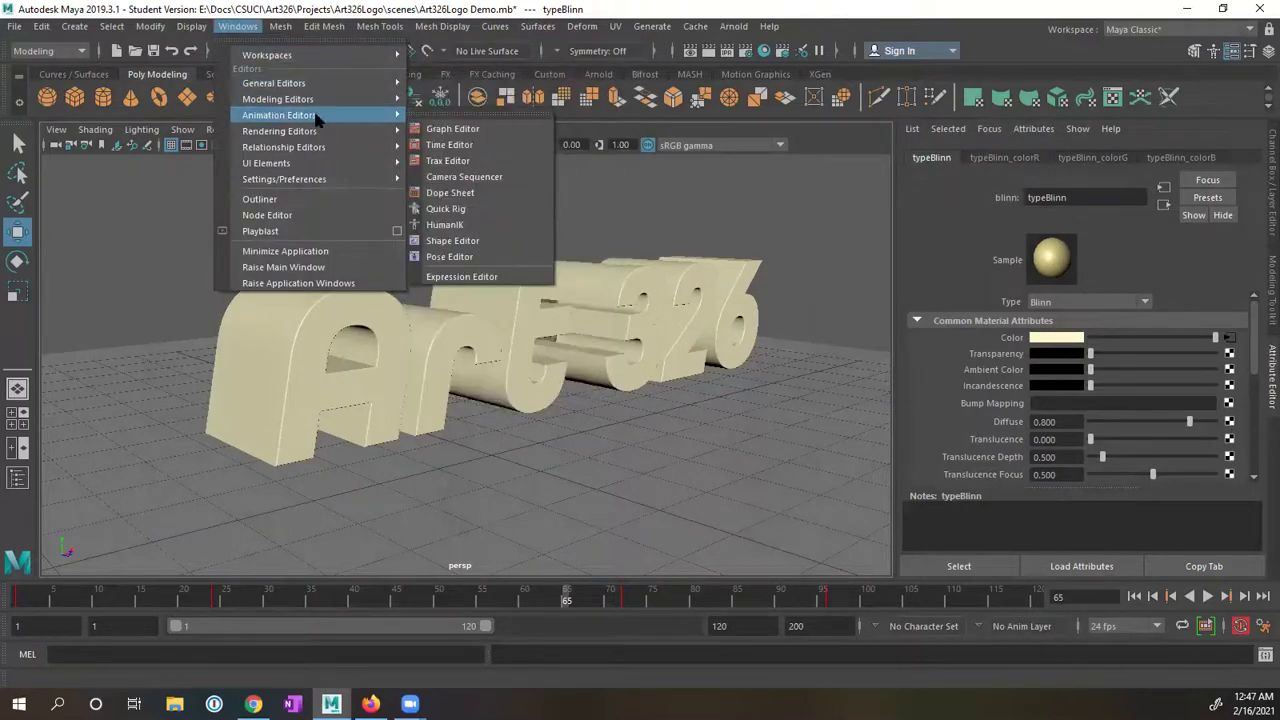
left_click(445, 128)
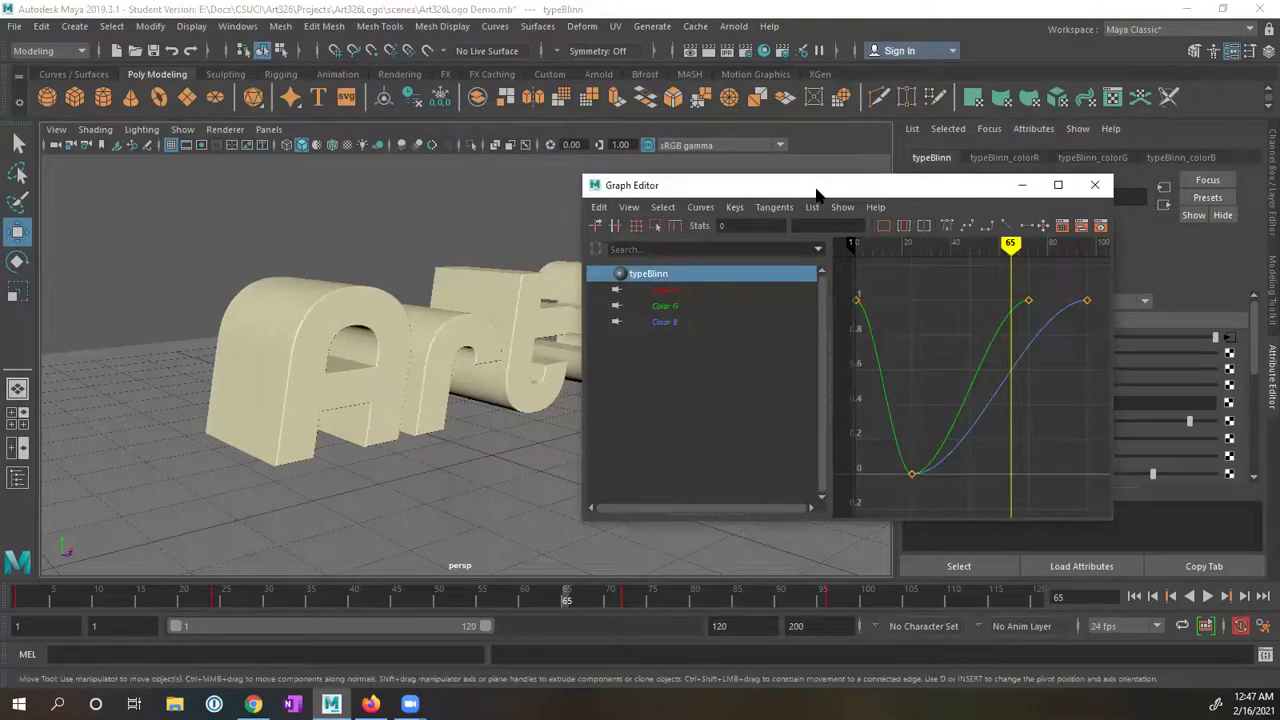
left_click_drag(816, 190, 492, 159)
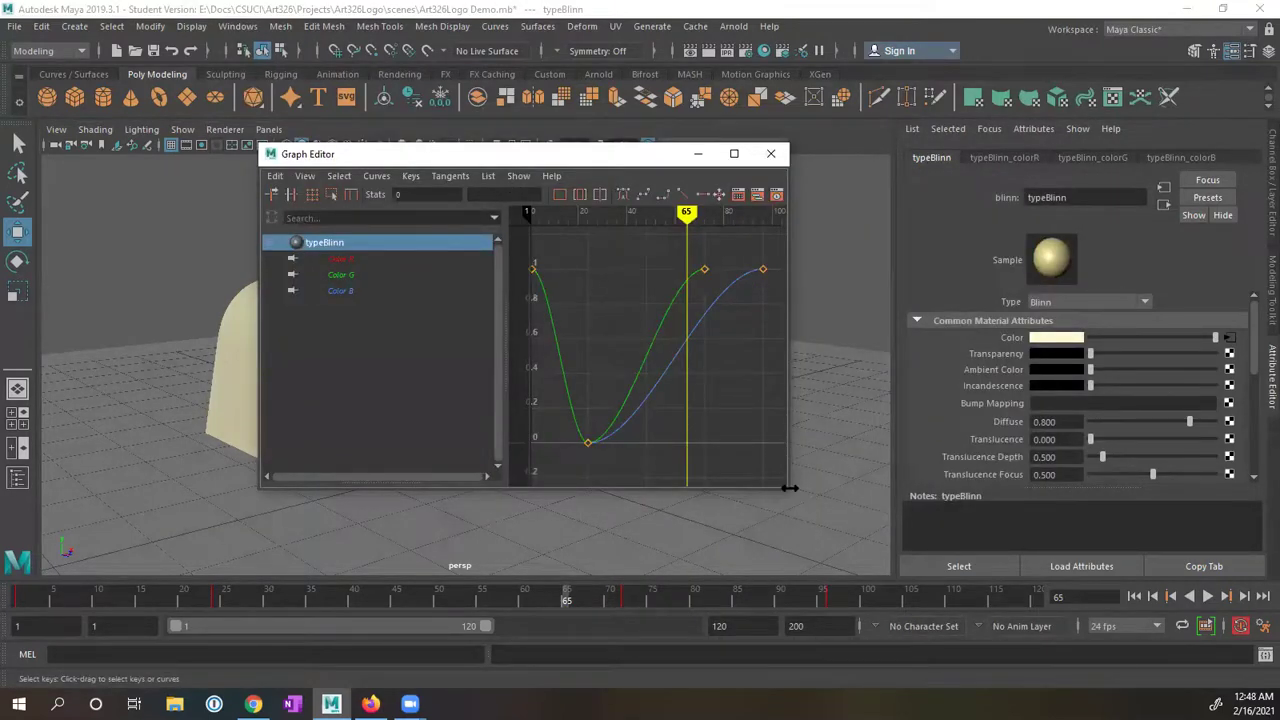
left_click_drag(788, 491, 937, 544)
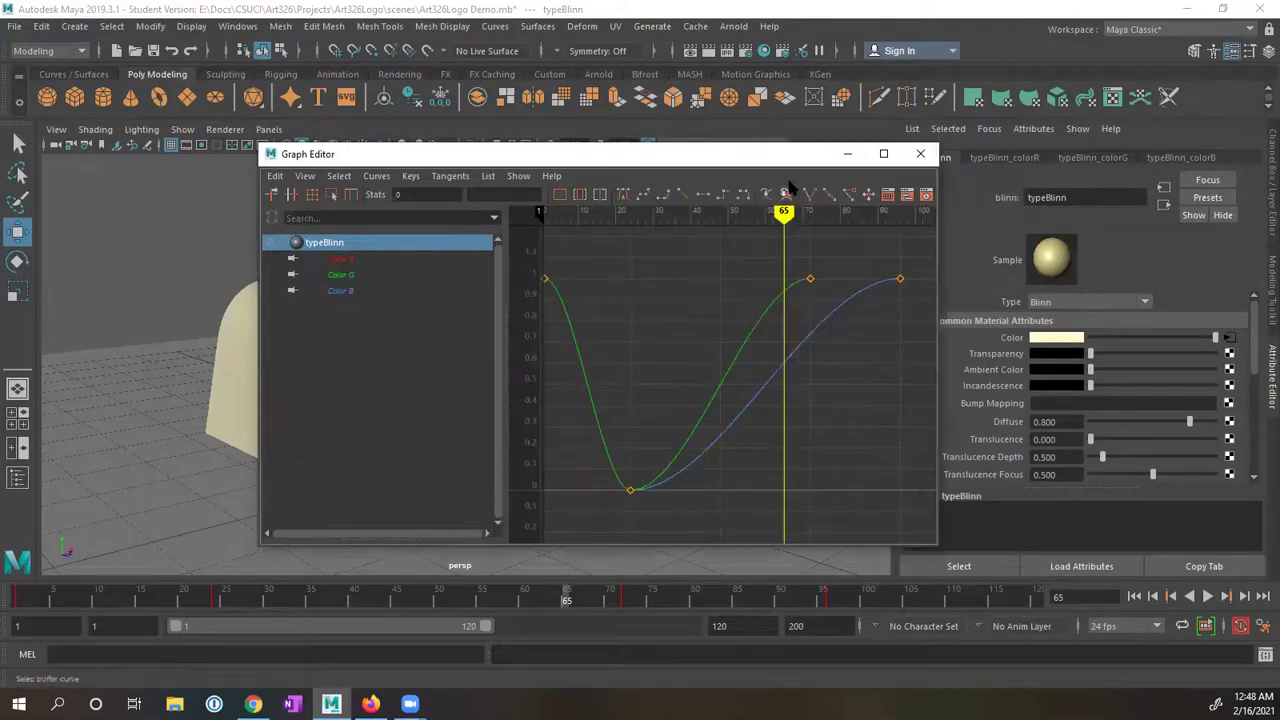
left_click_drag(780, 157, 677, 150)
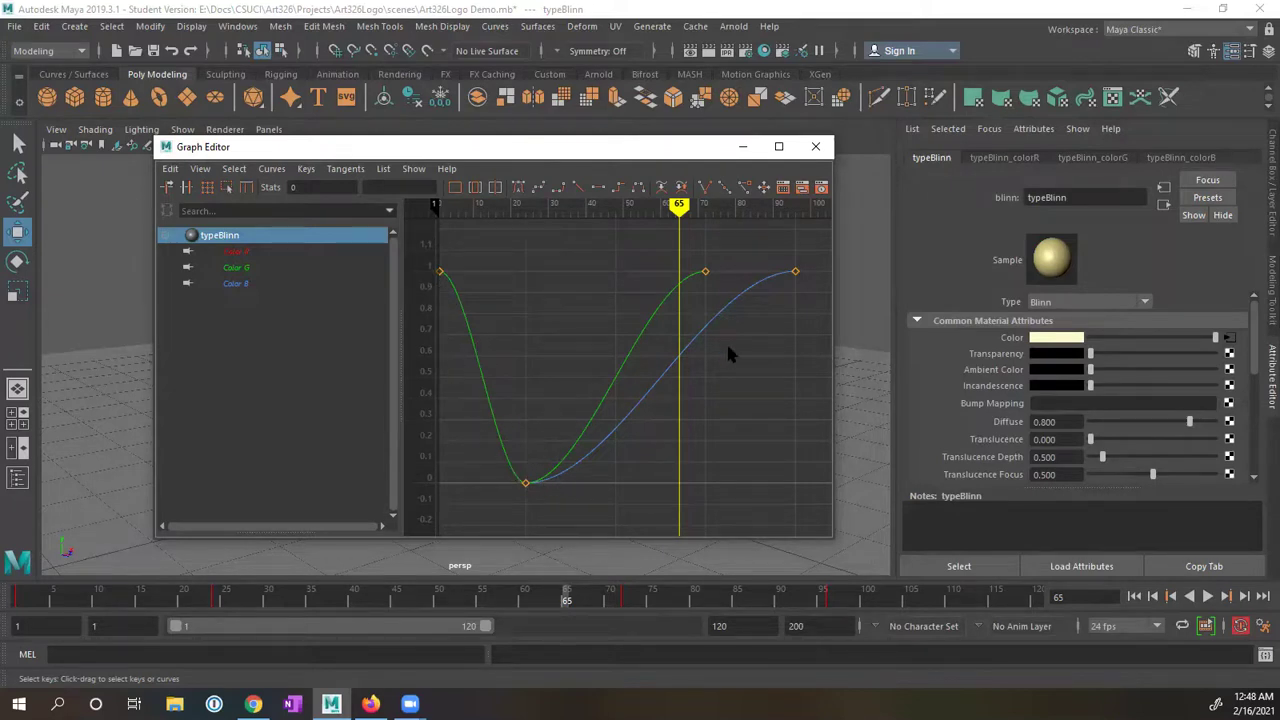
Select all Color R, G and B keys and set their tangents to Stepped
mouse_move(244, 274)
left_mouse_down()
mouse_move(263, 251)
mouse_move(252, 287)
left_mouse_up()
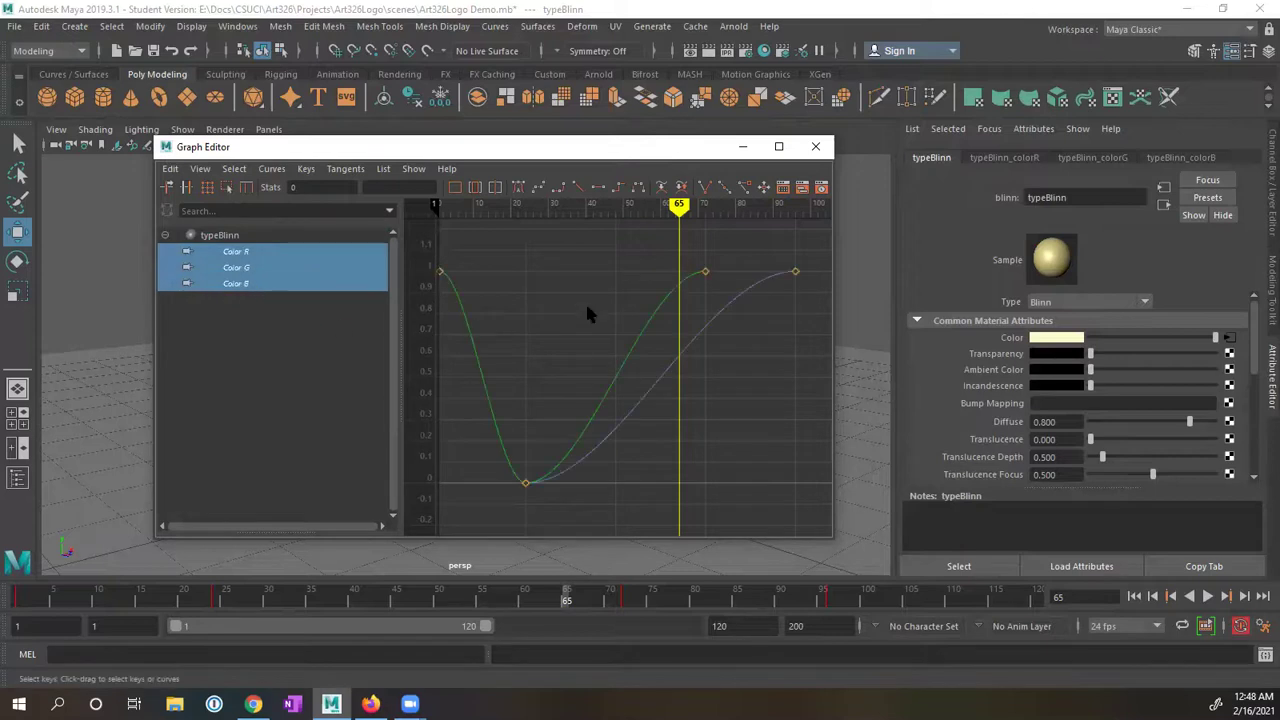
left_click_drag(728, 313, 430, 535)
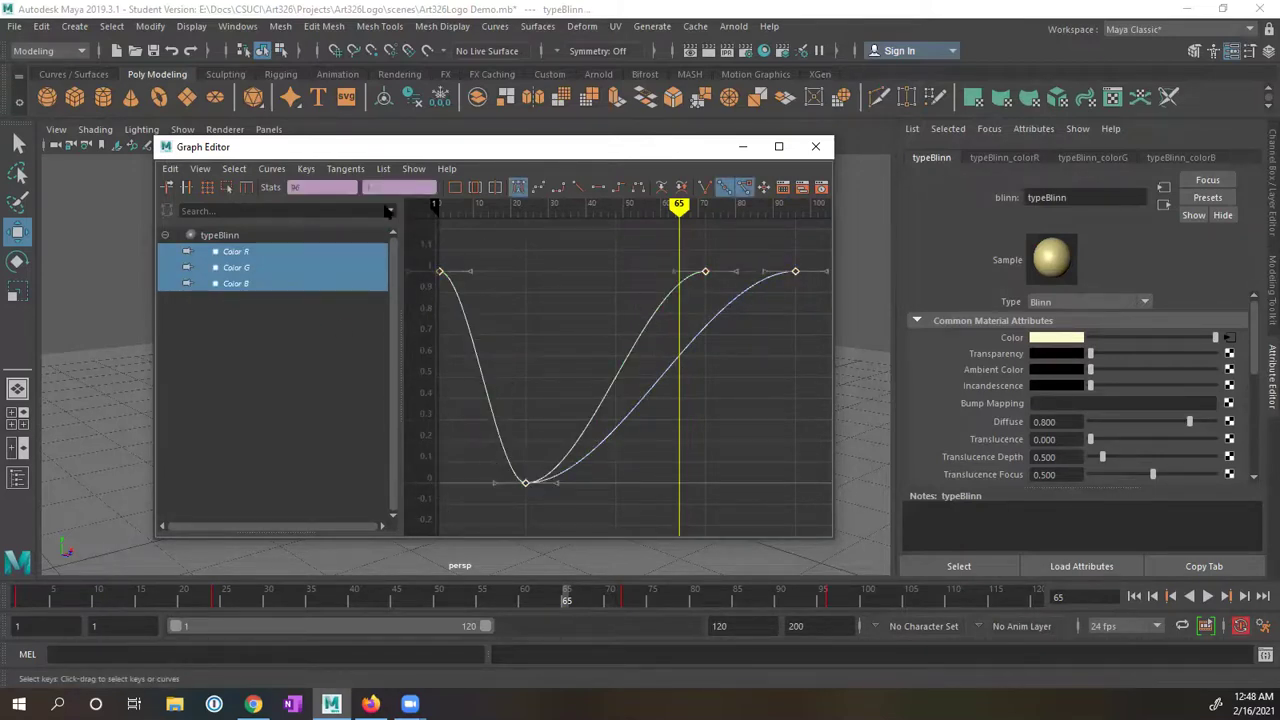
left_click(348, 170)
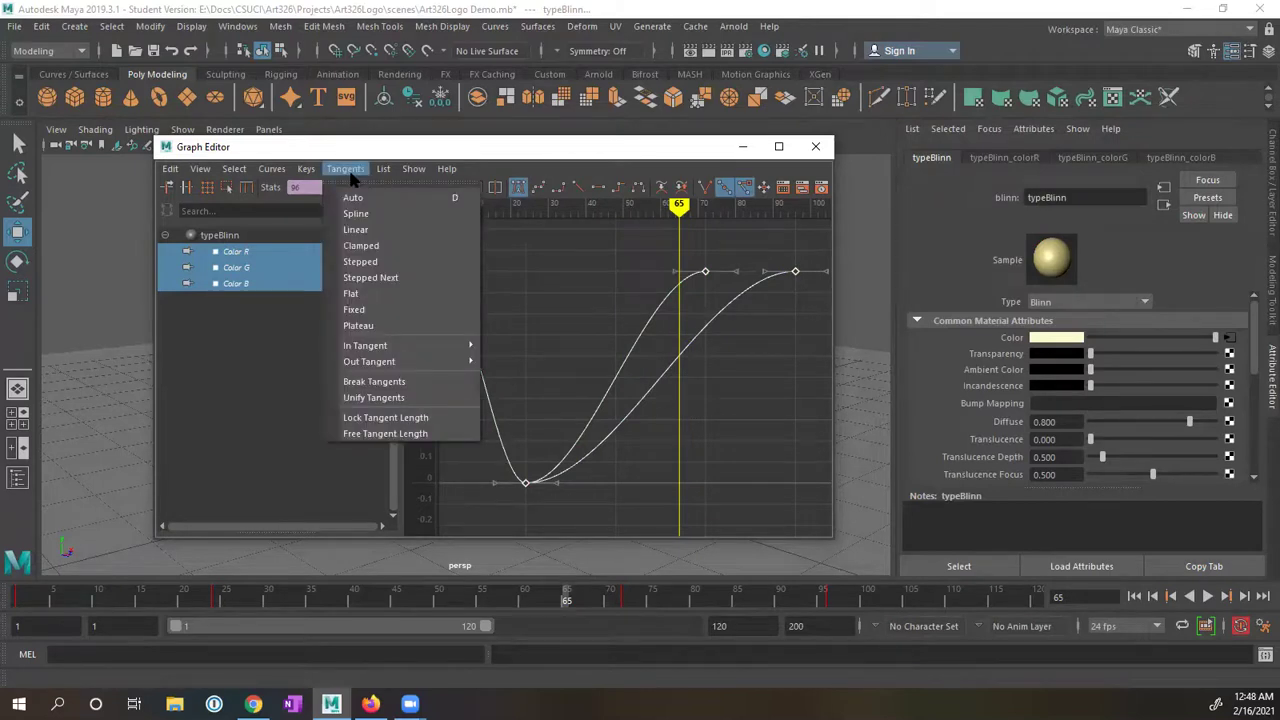
left_click(371, 265)
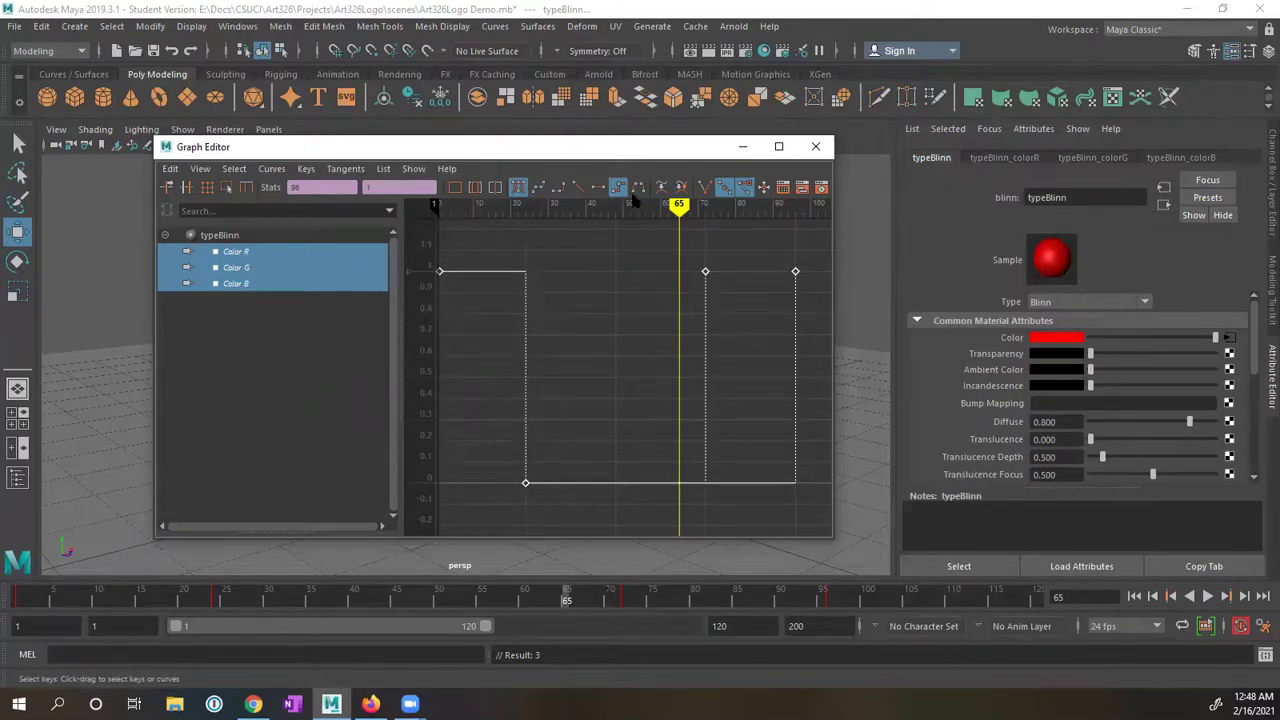
Close the Graph Editor and play from the start to watch the text snap white, red, yellow, white
left_click(816, 147)
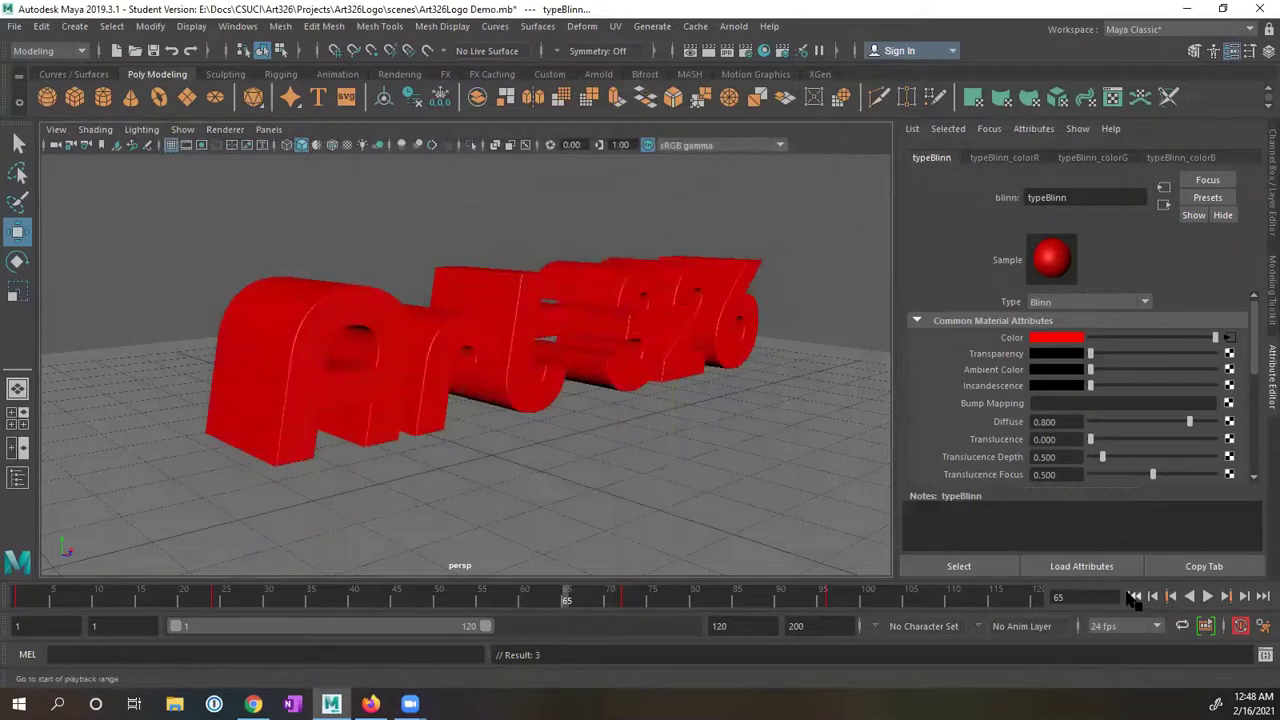
left_click(1133, 597)
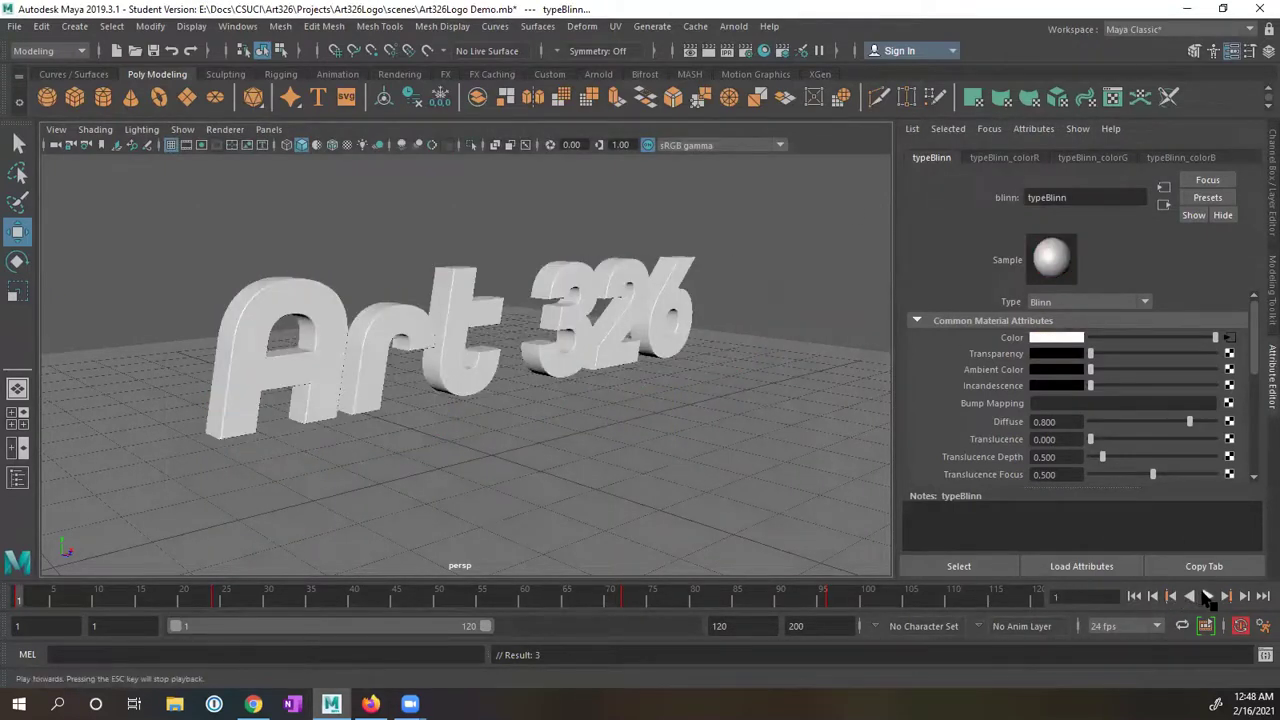
left_click(1207, 596)
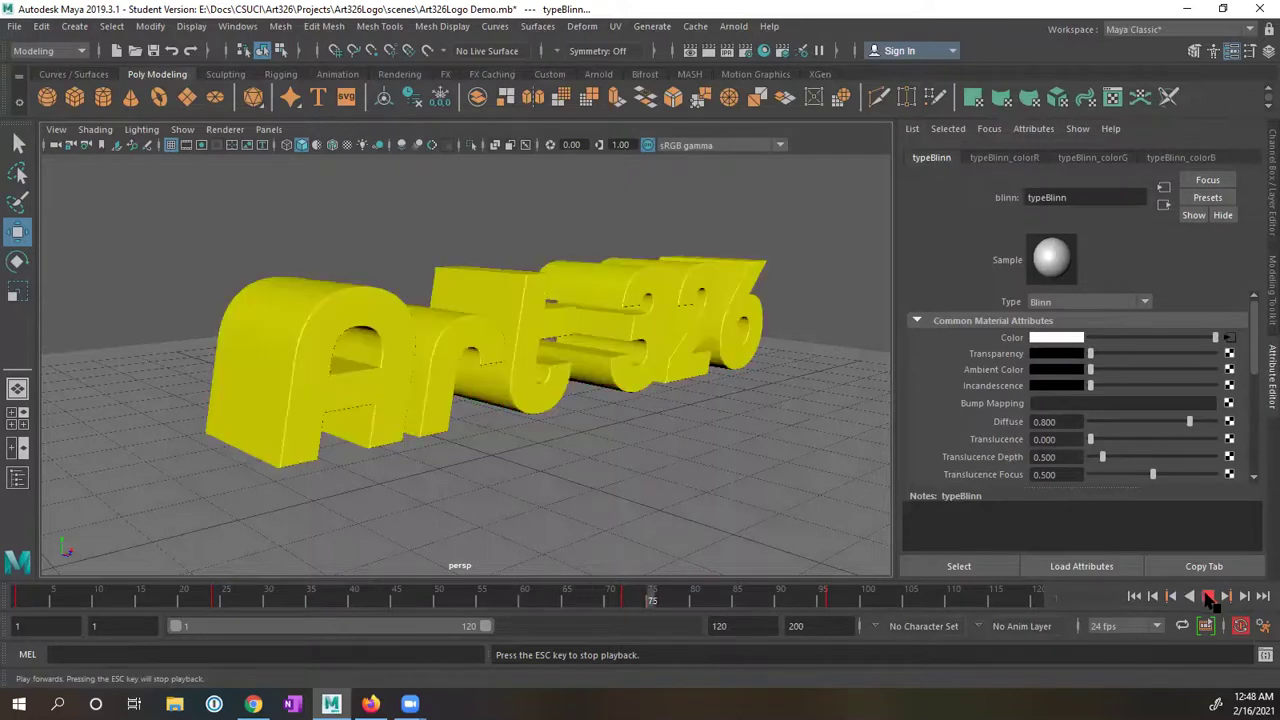
left_click(1208, 596)
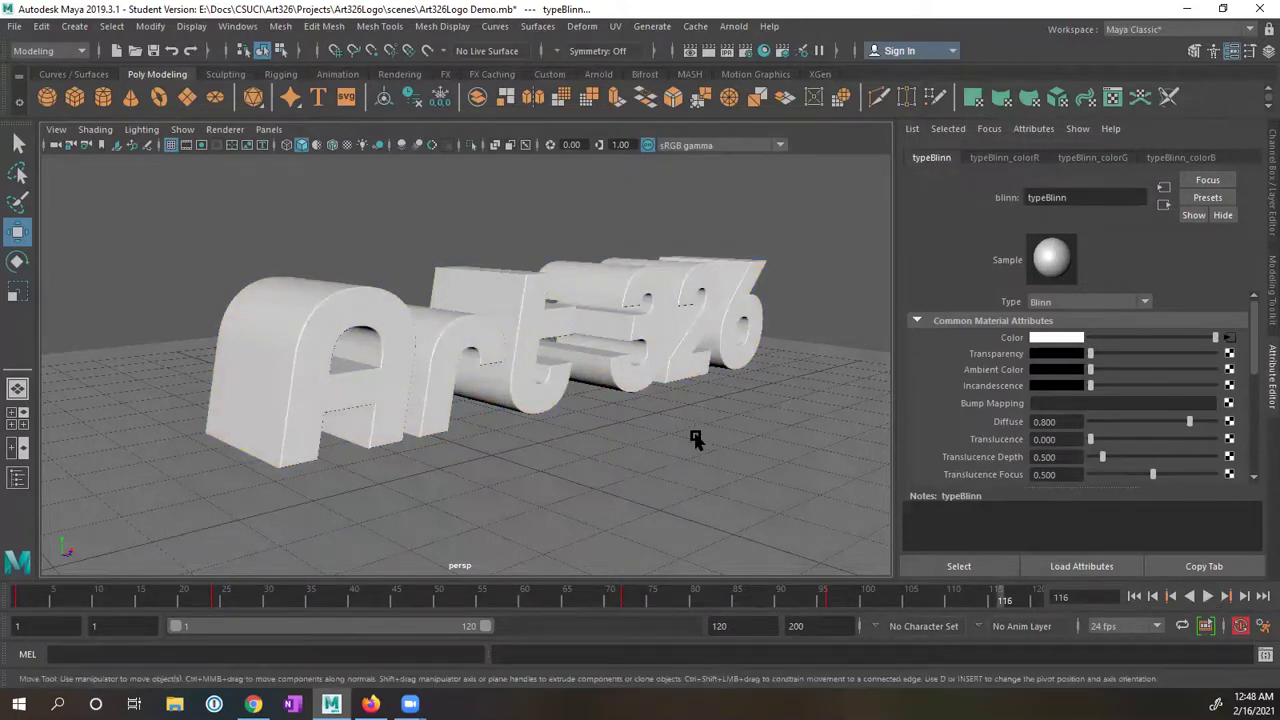
Save the scene as Art326Logo Demo.mb, accepting the student-version file notice
key("q")
key("ctrl+s")
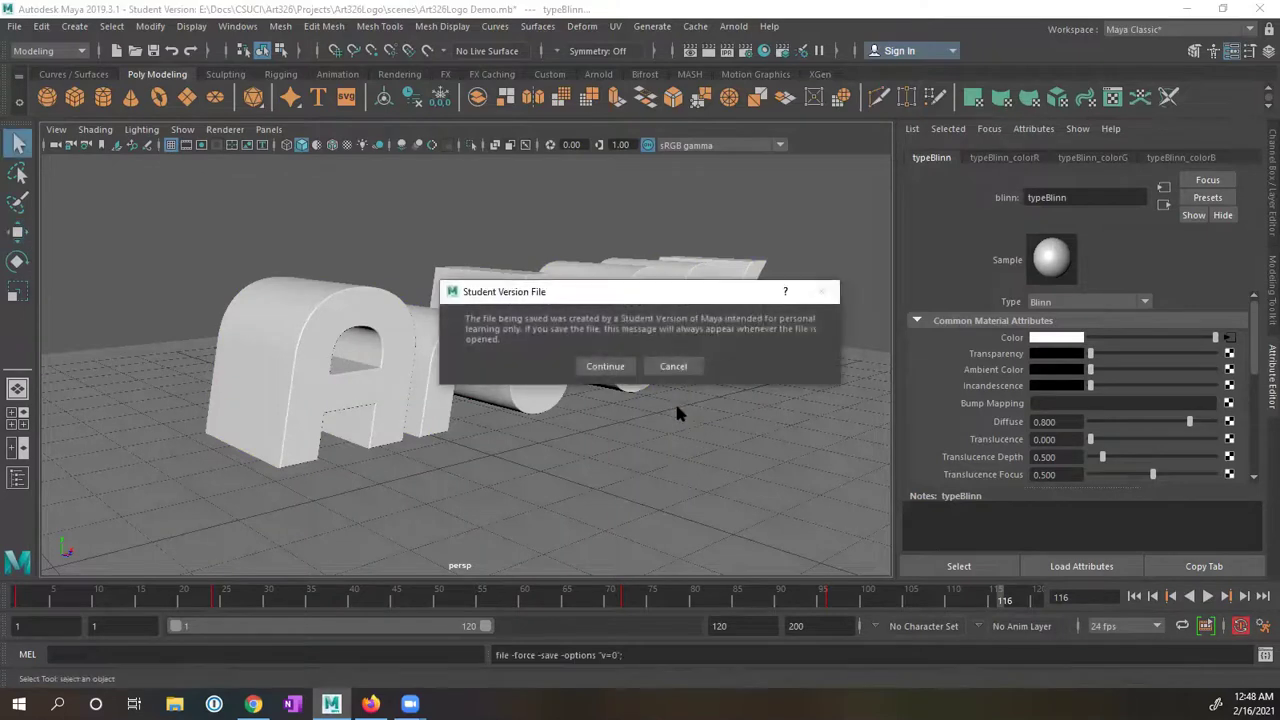
left_click(619, 369)
key("w")
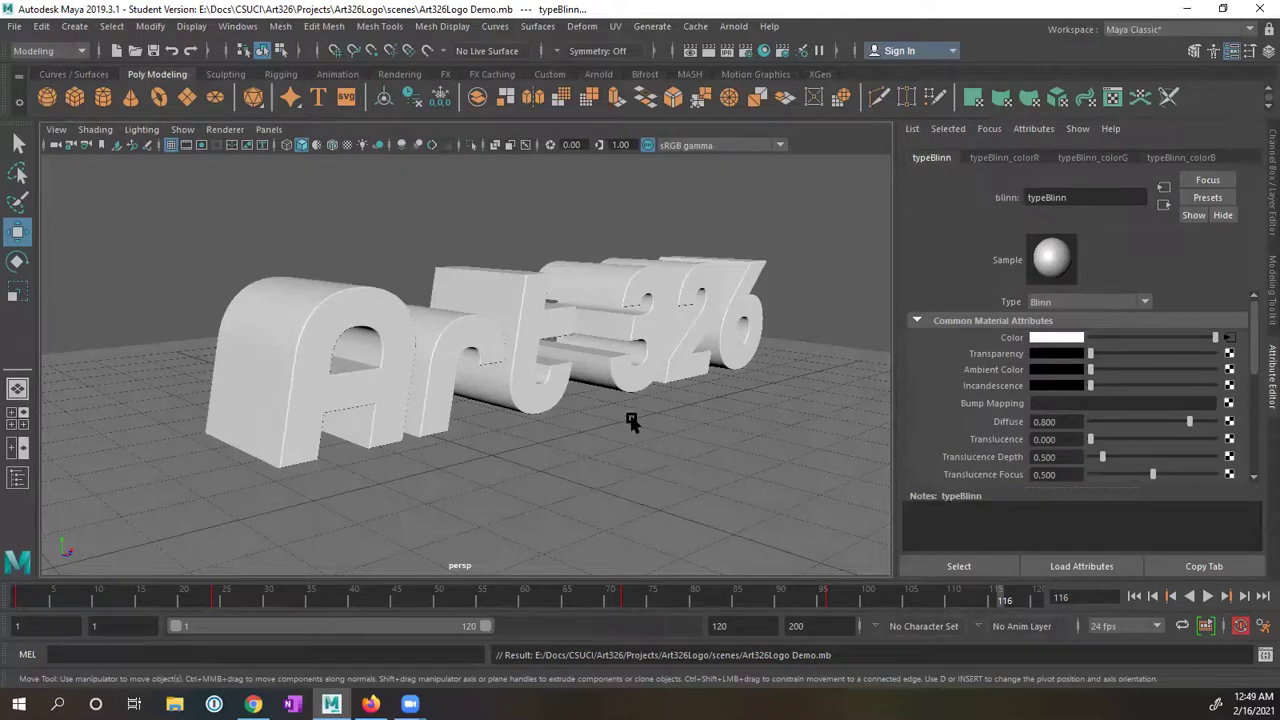
Orbit around the Art 326 text, selecting and then deselecting the floor plane
mouse_move(640, 448)
left_mouse_down("alt")
mouse_move(586, 449)
mouse_move(630, 440)
mouse_move(617, 449)
left_mouse_up("alt")
left_click(615, 445)
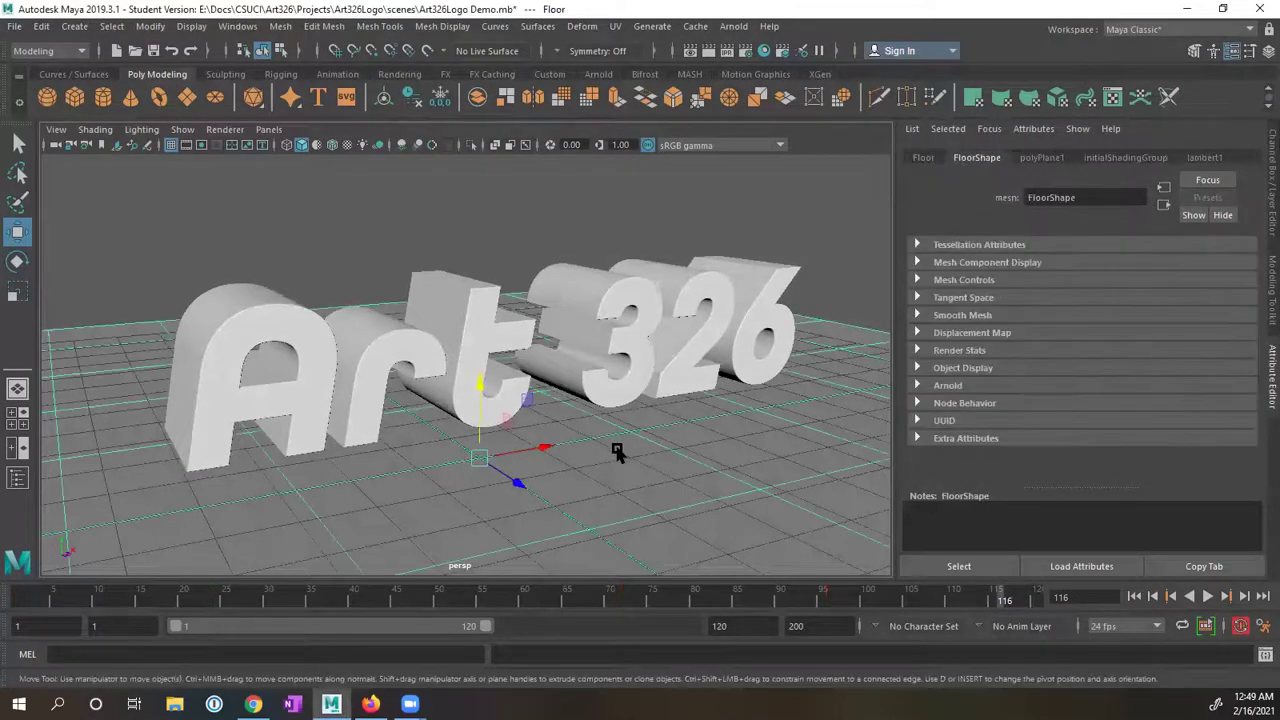
left_click_drag(508, 345, 489, 301, "alt")
left_click(531, 251)
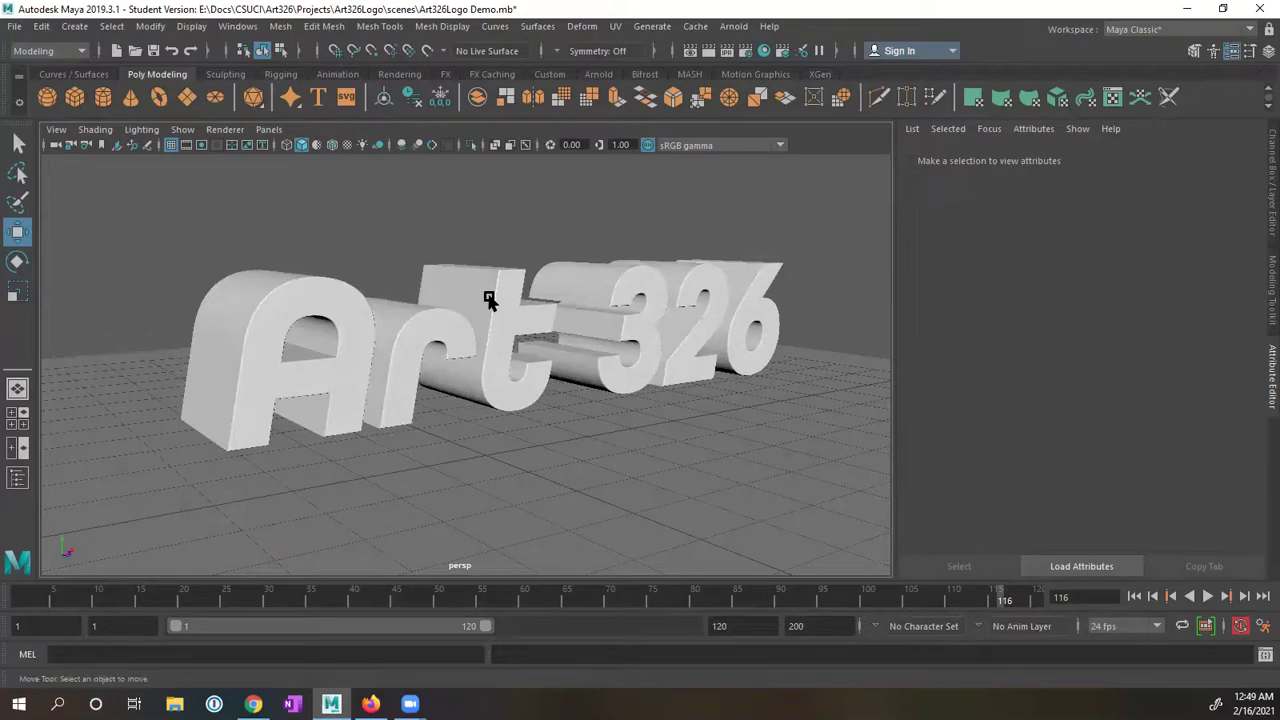